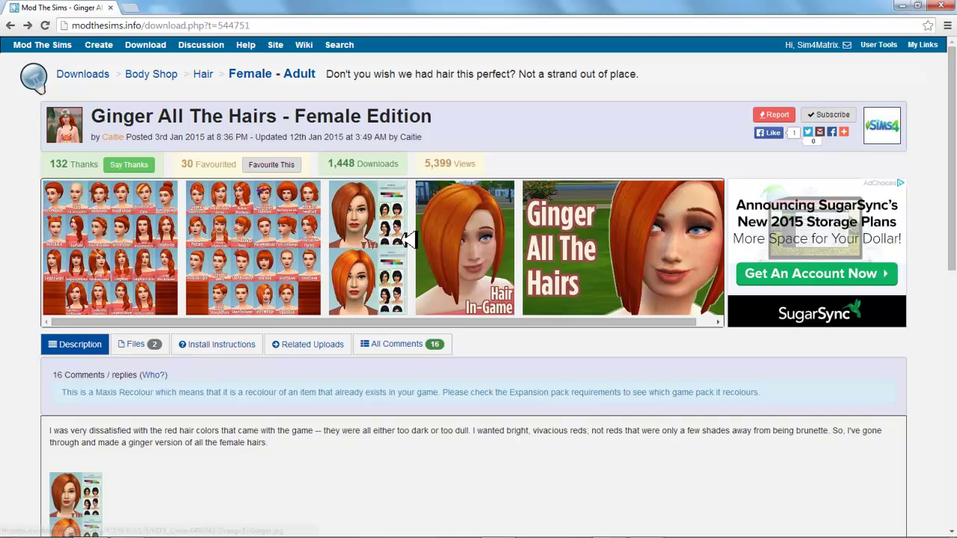
{"action": "scroll", "coordinate": [349, 236], "scroll_direction": "down", "scroll_amount": 1}
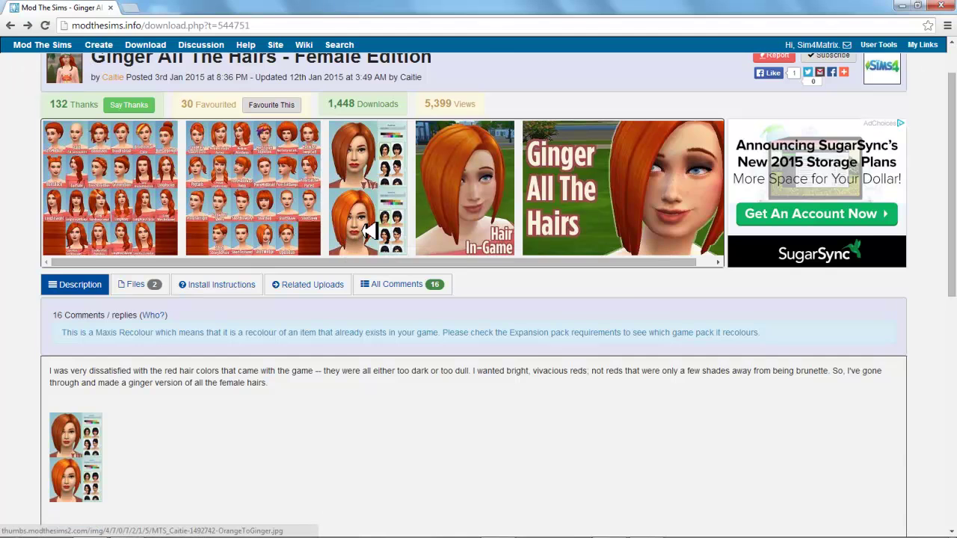
{"action": "scroll", "coordinate": [366, 230], "scroll_direction": "up", "scroll_amount": 1}
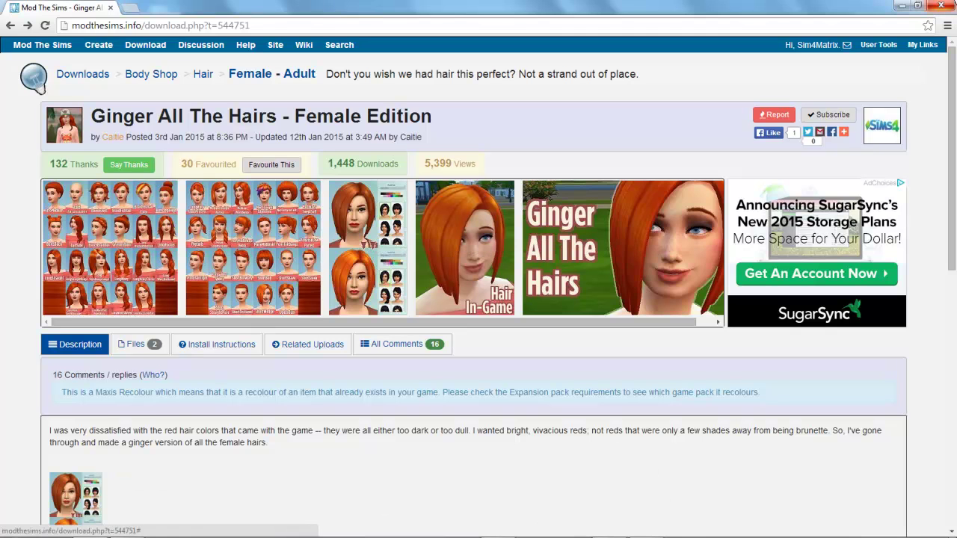
- Switch to The Sims 4 and examine the hairstyle catalogue and its orange colour swatch
{"action": "left_click", "coordinate": [904, 6]}
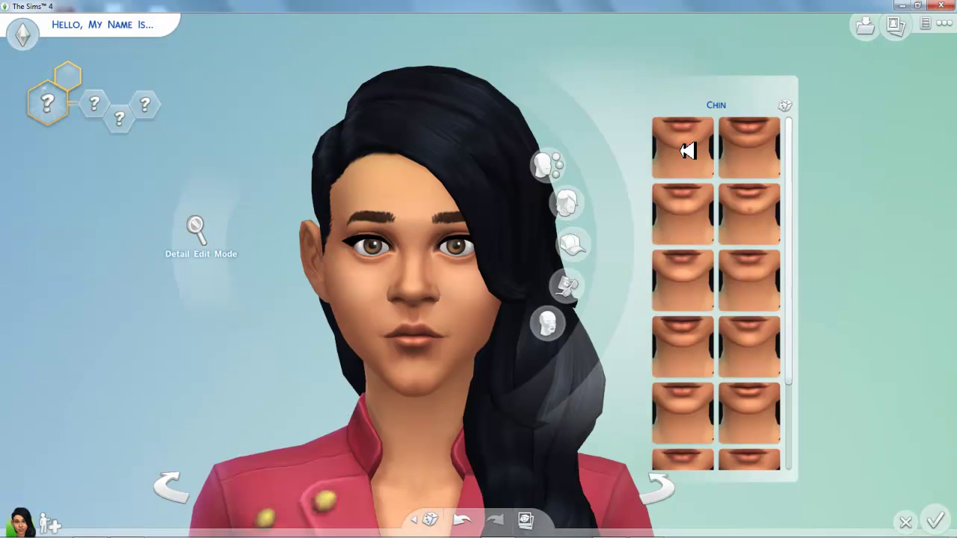
{"action": "left_click", "coordinate": [453, 148]}
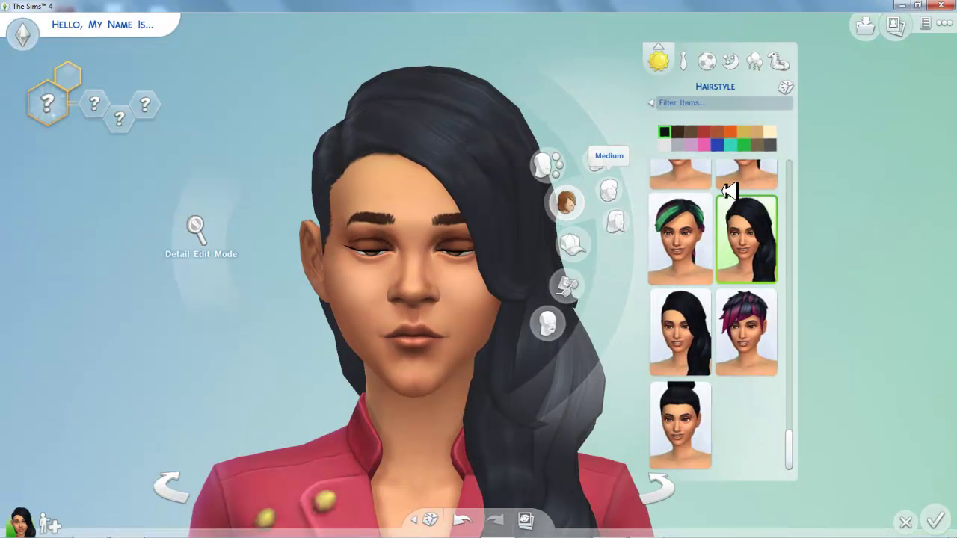
{"action": "scroll", "coordinate": [731, 186], "scroll_direction": "down", "scroll_amount": 5}
{"action": "scroll", "coordinate": [729, 183], "scroll_direction": "up", "scroll_amount": 10}
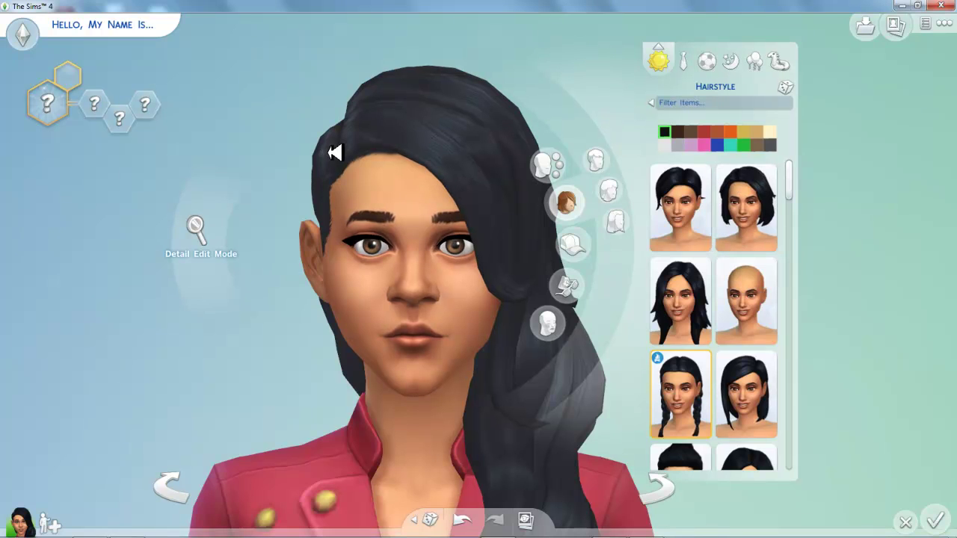
{"action": "left_click", "coordinate": [731, 130]}
{"action": "left_click_drag", "start_coordinate": [474, 143], "coordinate": [292, 238]}
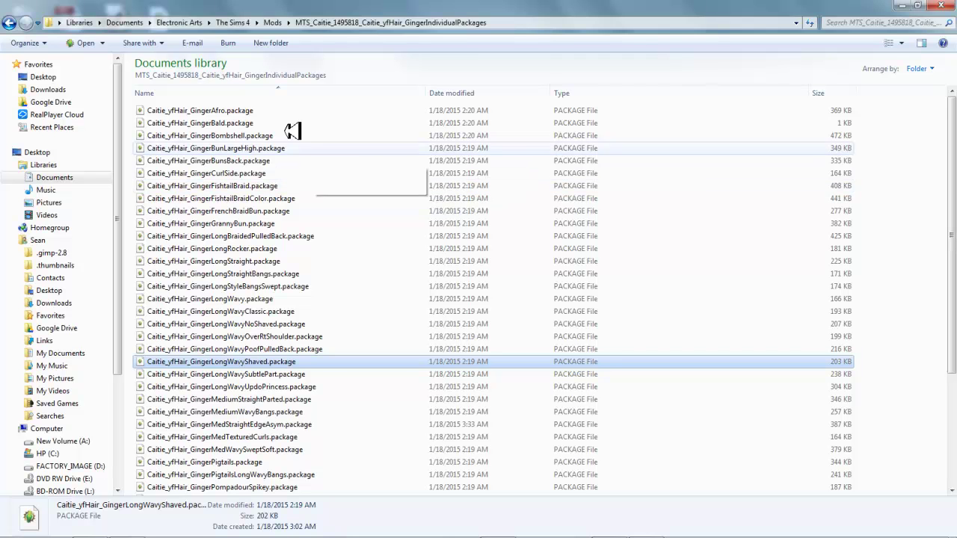
- Look through the individual ginger hair package files in the Mods folder
{"action": "scroll", "coordinate": [281, 183], "scroll_direction": "down", "scroll_amount": 4}
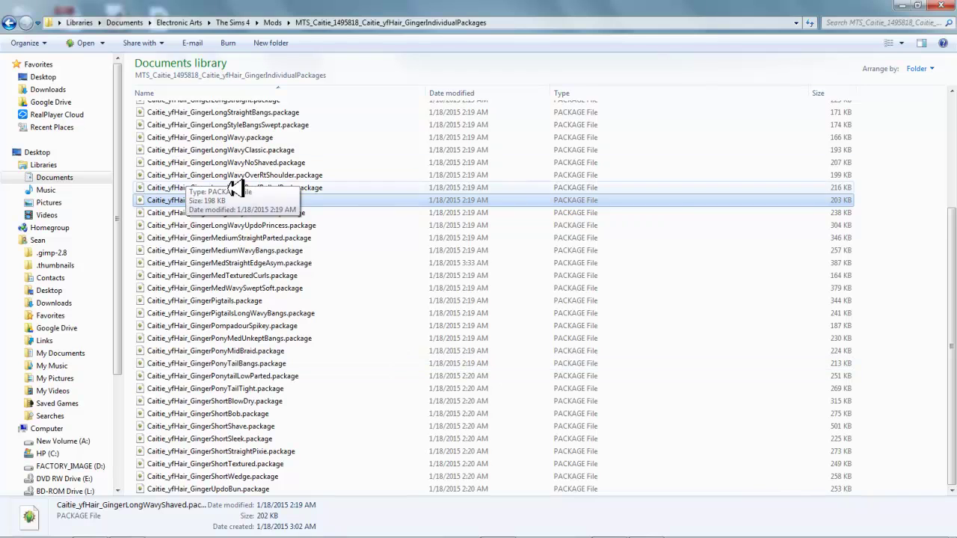
{"action": "scroll", "coordinate": [211, 185], "scroll_direction": "up", "scroll_amount": 4}
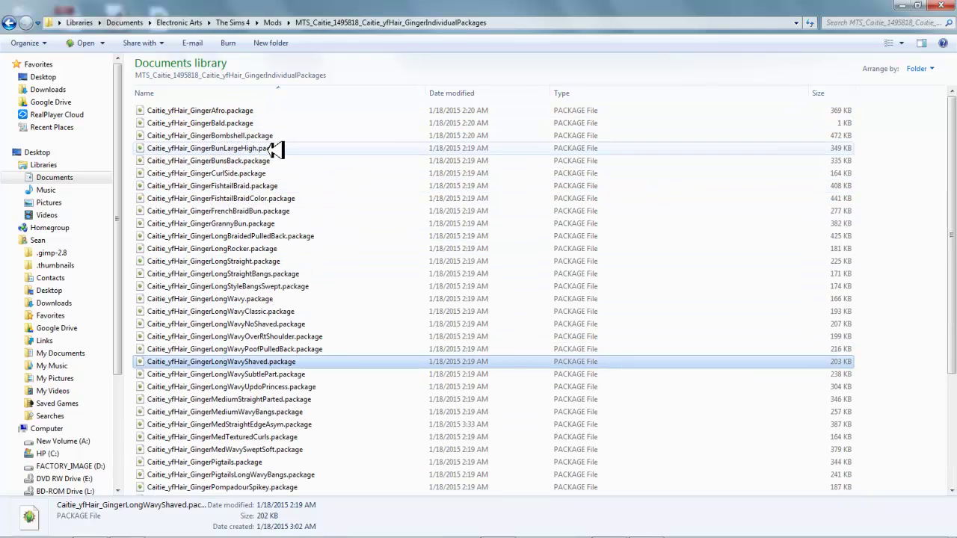
{"action": "scroll", "coordinate": [281, 187], "scroll_direction": "down", "scroll_amount": 4}
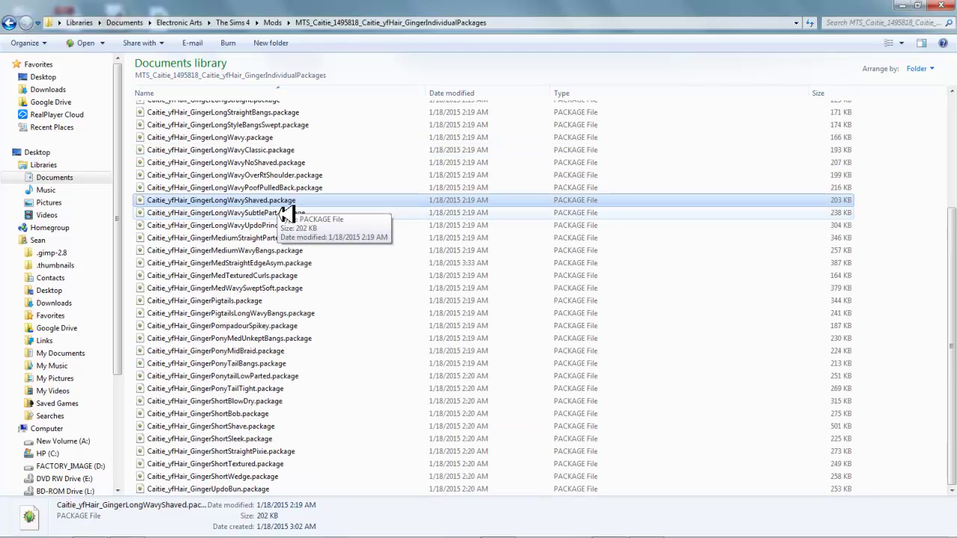
{"action": "scroll", "coordinate": [256, 306], "scroll_direction": "up", "scroll_amount": 4}
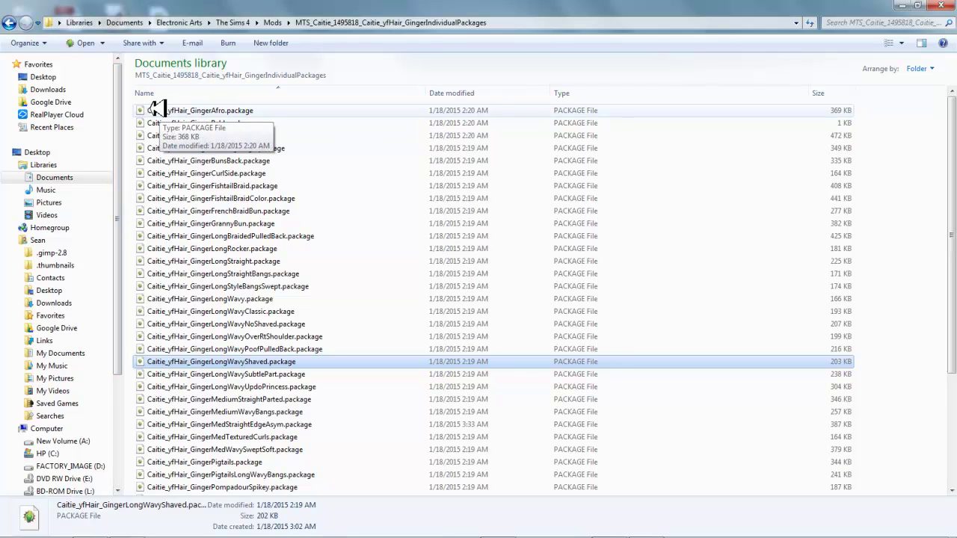
{"action": "right_click", "coordinate": [170, 111]}
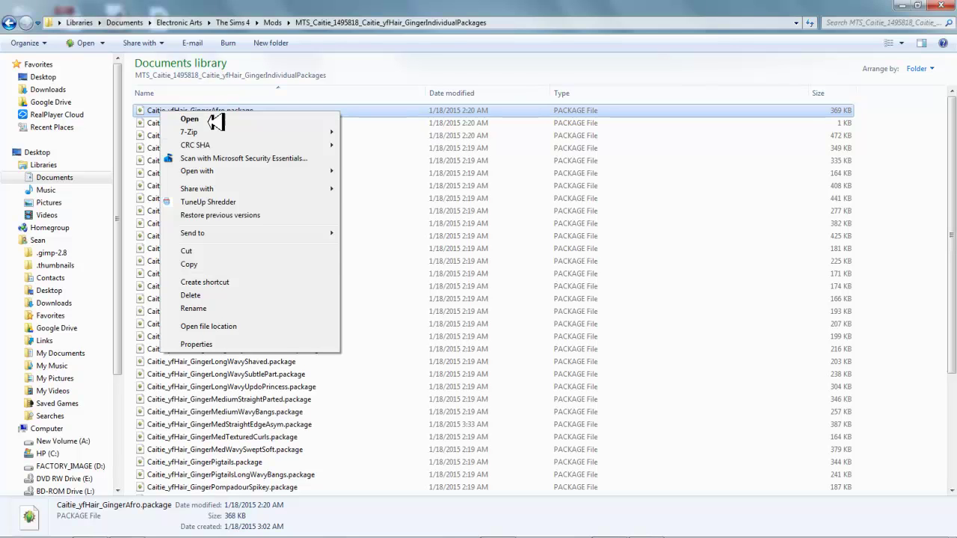
{"action": "mouse_move", "coordinate": [217, 172]}
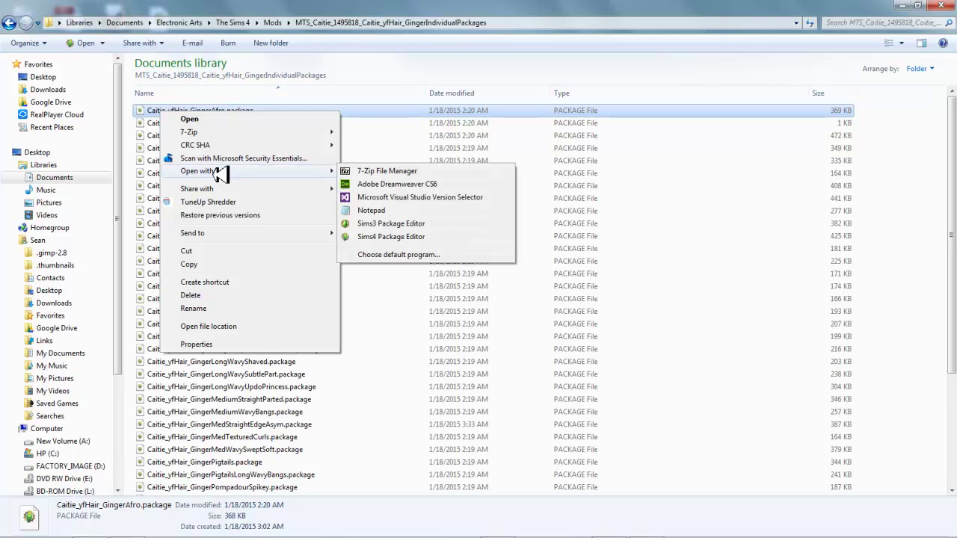
{"action": "left_click", "coordinate": [404, 255]}
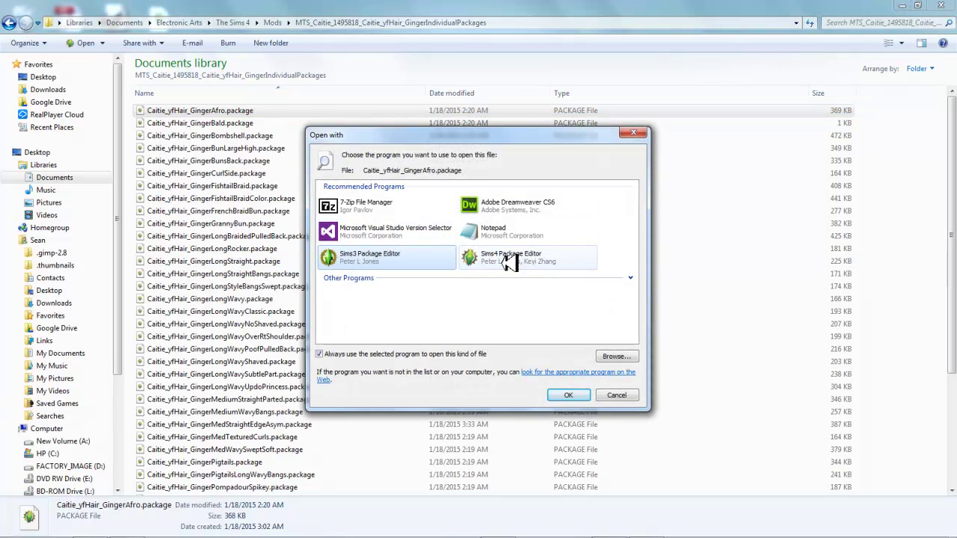
{"action": "left_click", "coordinate": [616, 395]}
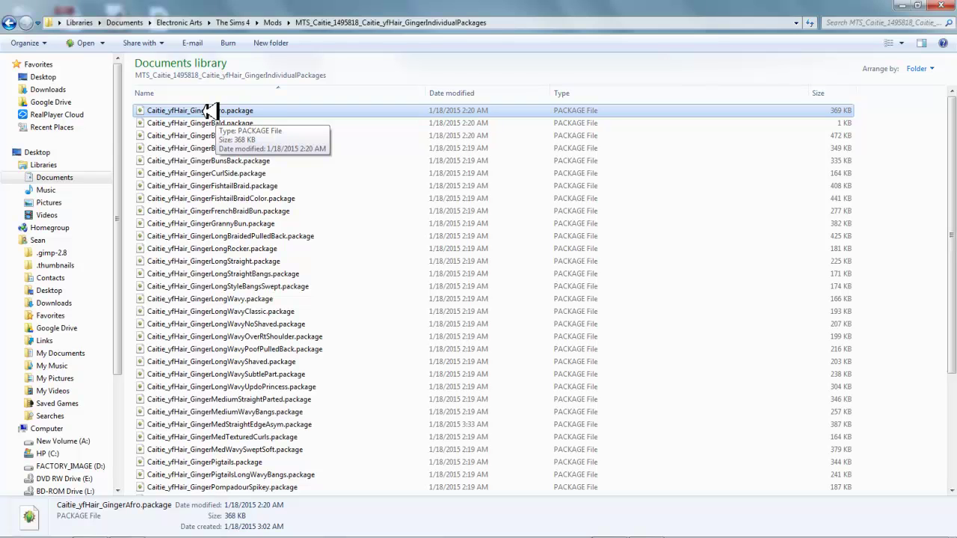
{"action": "double_click", "coordinate": [208, 110]}
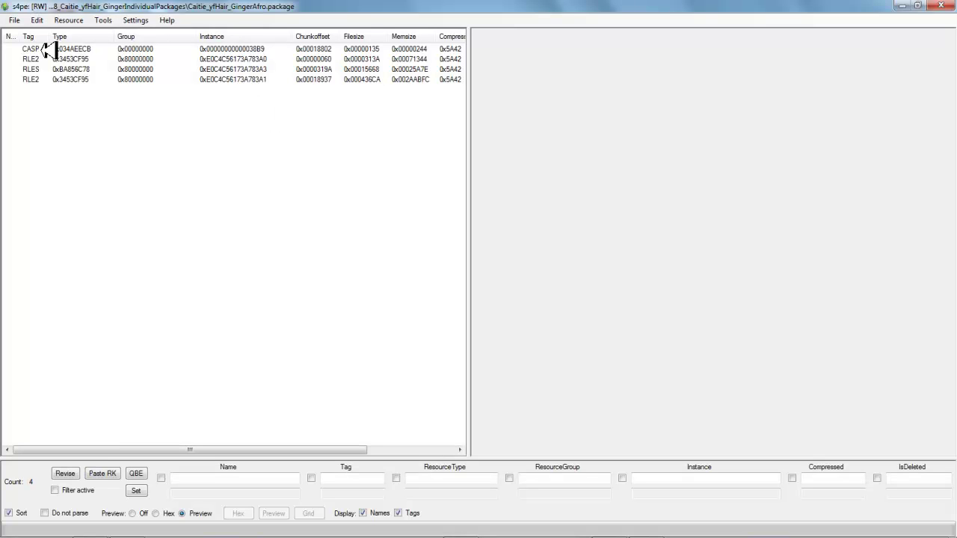
{"action": "left_click", "coordinate": [223, 48]}
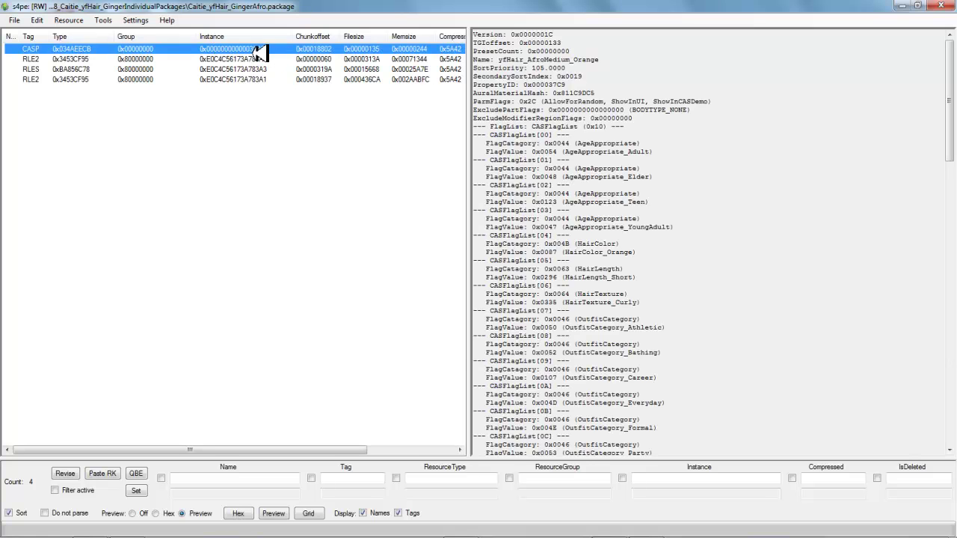
{"action": "double_click", "coordinate": [254, 48]}
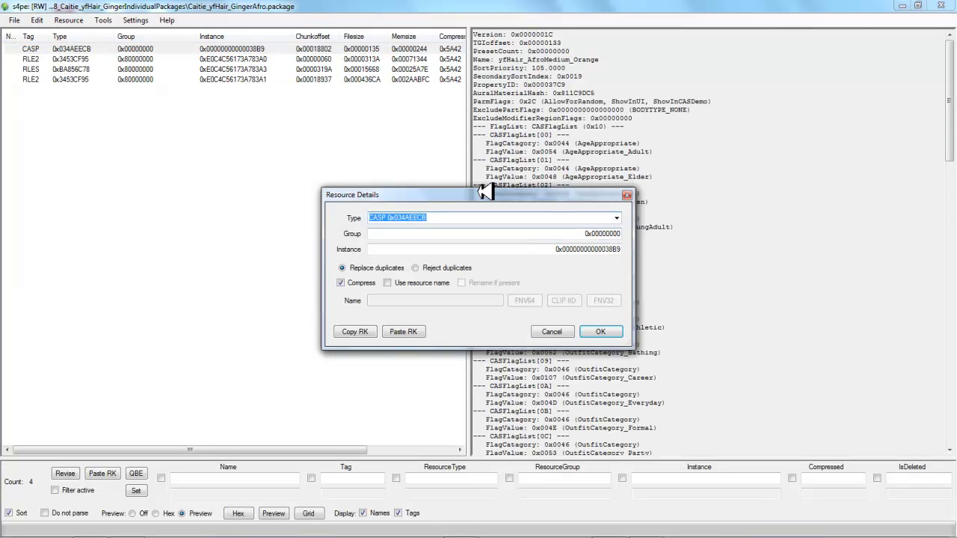
{"action": "left_click", "coordinate": [603, 248]}
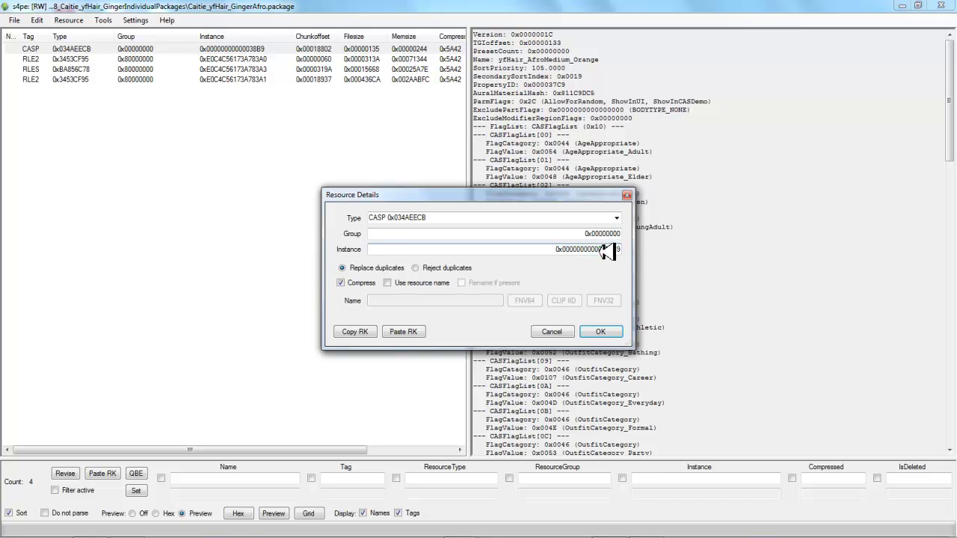
{"action": "mouse_move", "coordinate": [603, 248]}
{"action": "left_mouse_down"}
{"action": "mouse_move", "coordinate": [618, 250]}
{"action": "mouse_move", "coordinate": [605, 252]}
{"action": "left_mouse_up"}
{"action": "left_click", "coordinate": [609, 332]}
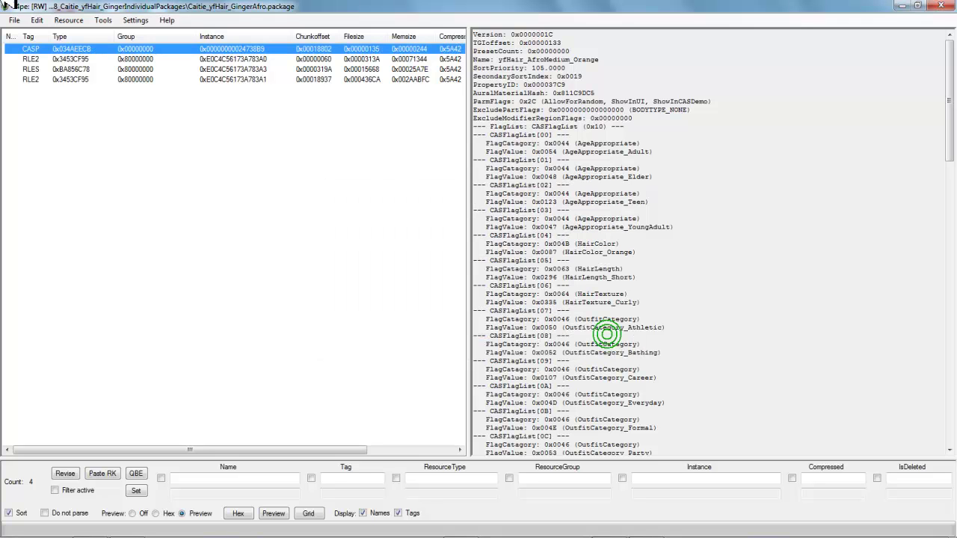
- Save the GingerAfro package and close the package editor
{"action": "left_click", "coordinate": [14, 21]}
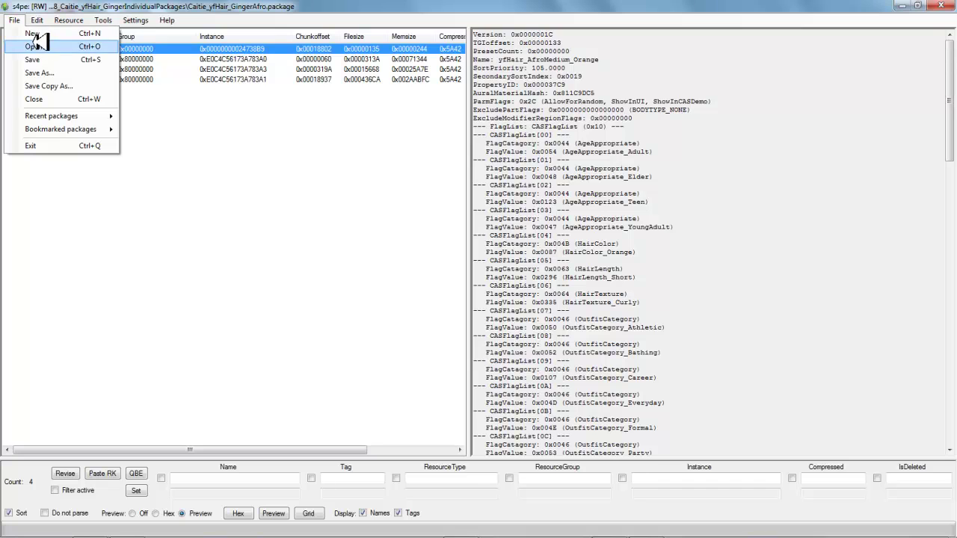
{"action": "left_click", "coordinate": [34, 60]}
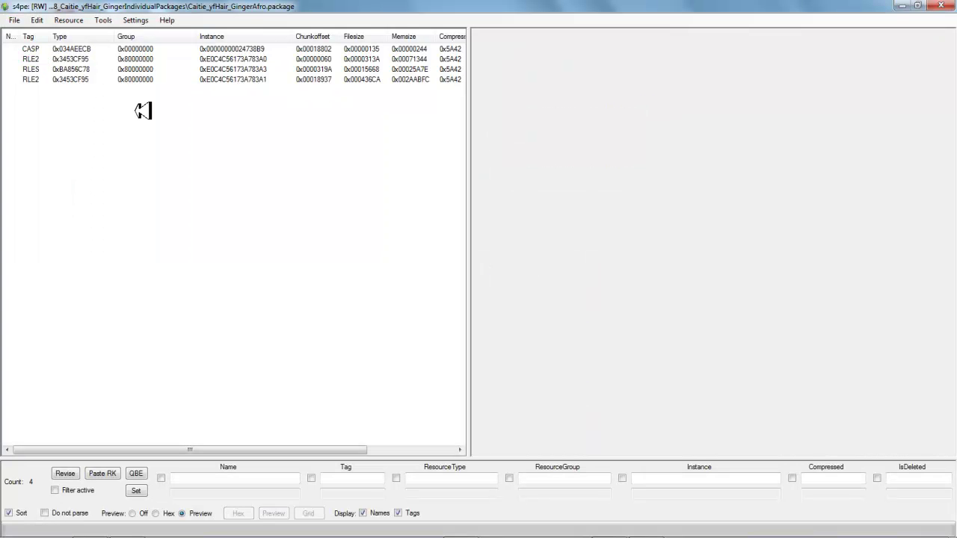
{"action": "left_click", "coordinate": [941, 6]}
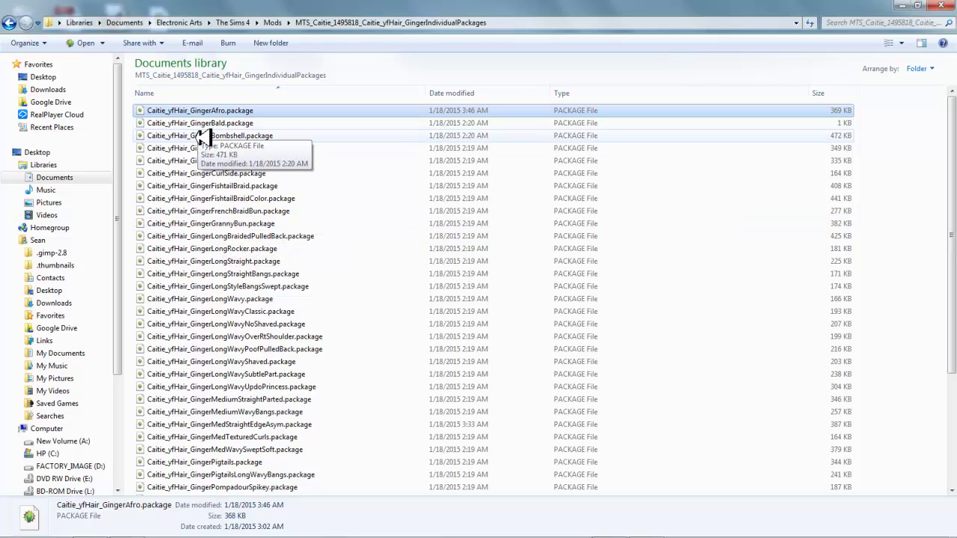
{"action": "double_click", "coordinate": [246, 135]}
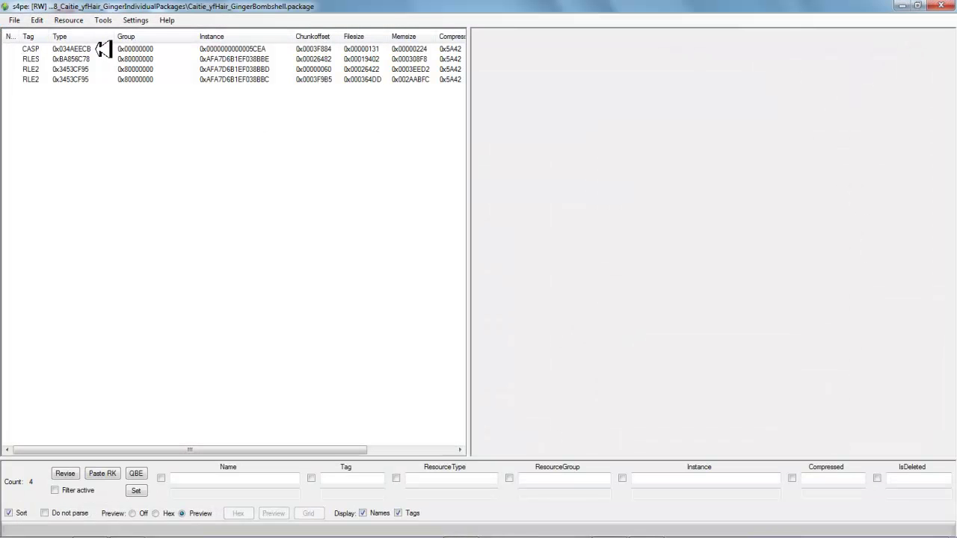
{"action": "left_click", "coordinate": [100, 49]}
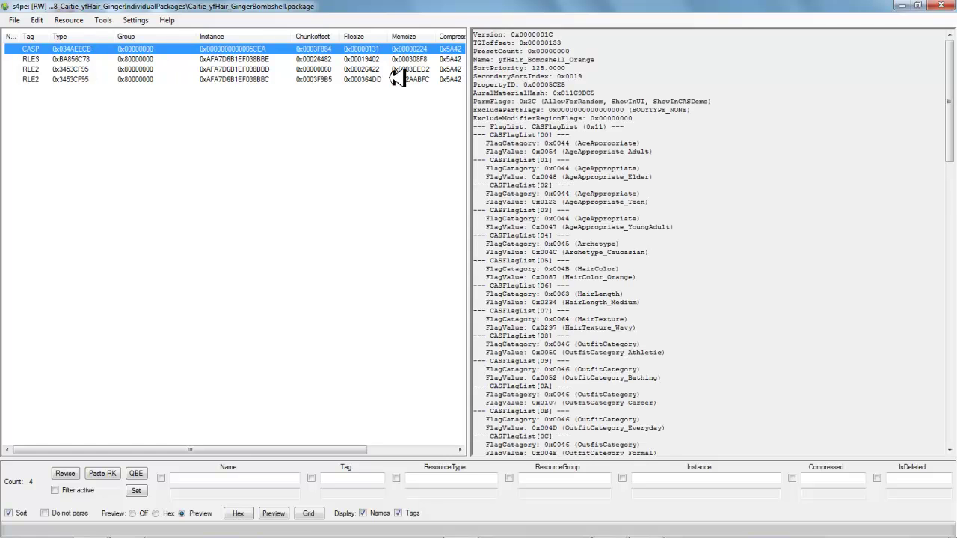
{"action": "double_click", "coordinate": [259, 47]}
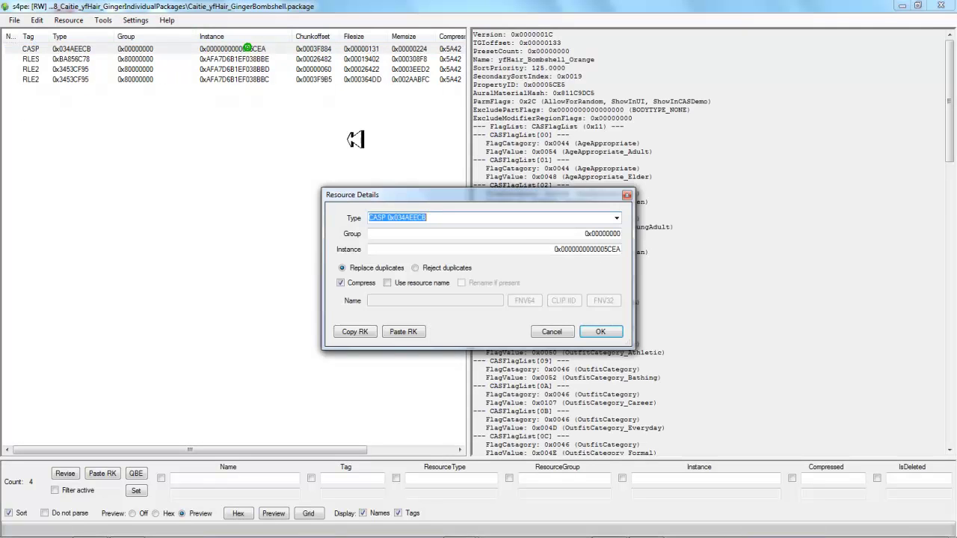
{"action": "left_click", "coordinate": [603, 249]}
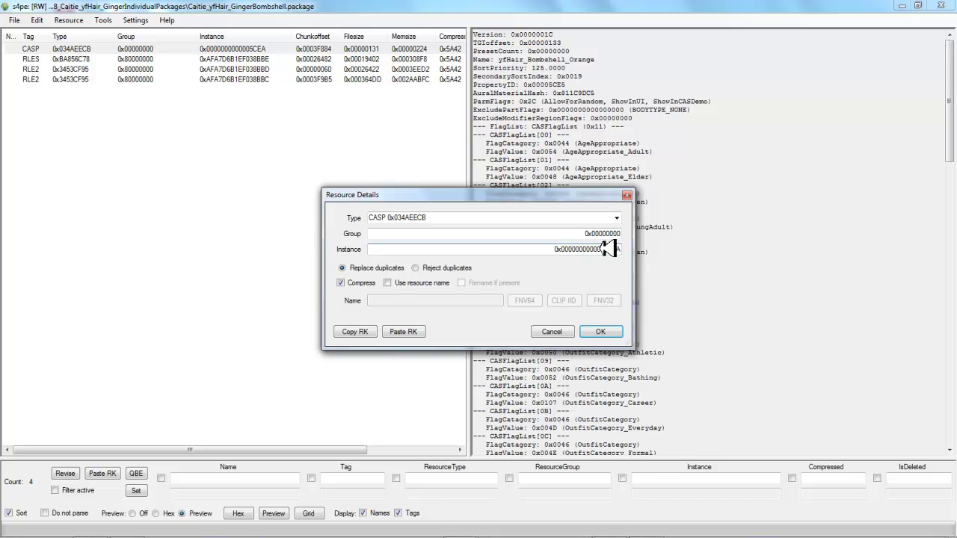
{"action": "left_click_drag", "start_coordinate": [593, 249], "coordinate": [605, 249]}
{"action": "left_click", "coordinate": [607, 330]}
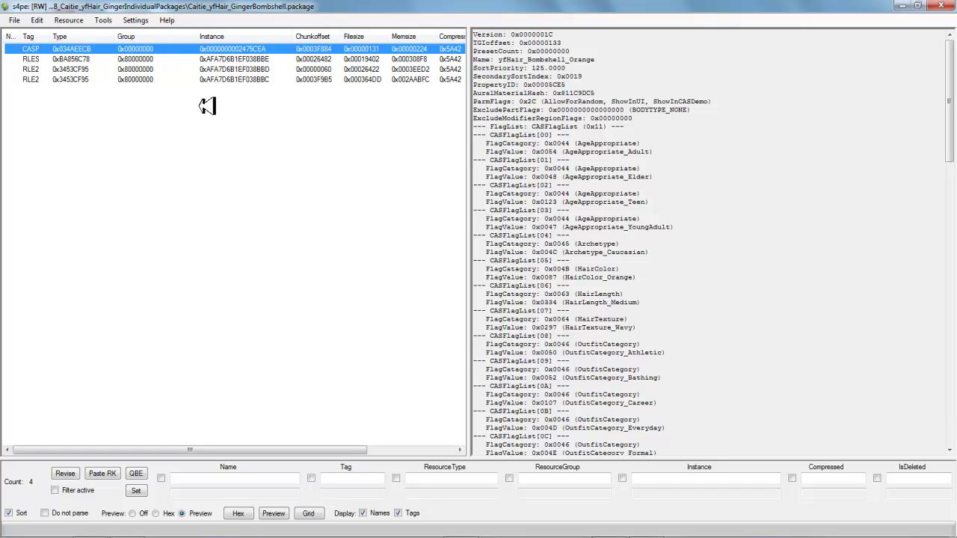
- Set the Bombshell CASP resource's PropertyID to 0x000B5CE5 in the data grid, copy that value and commit the change
{"action": "left_click", "coordinate": [322, 512]}
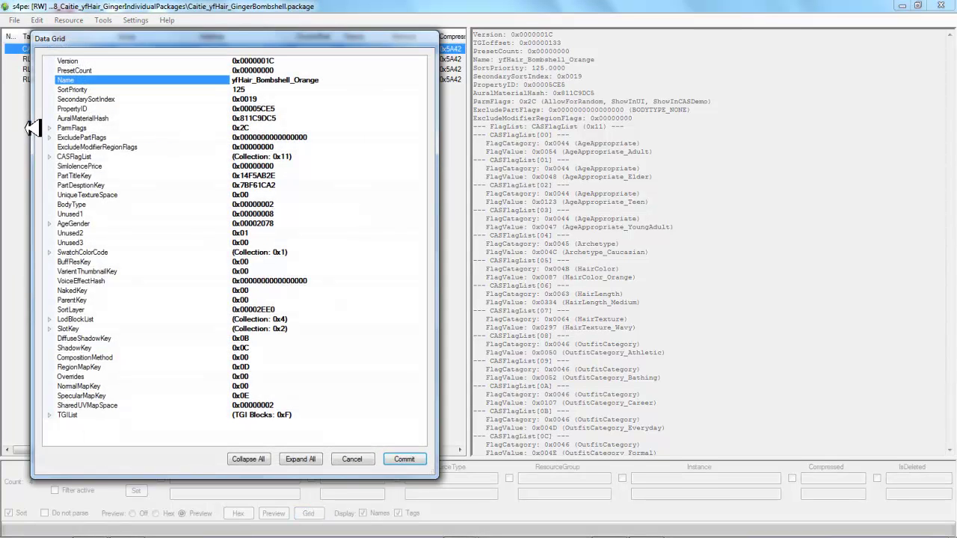
{"action": "left_click", "coordinate": [233, 110]}
{"action": "left_click_drag", "start_coordinate": [278, 108], "coordinate": [231, 109]}
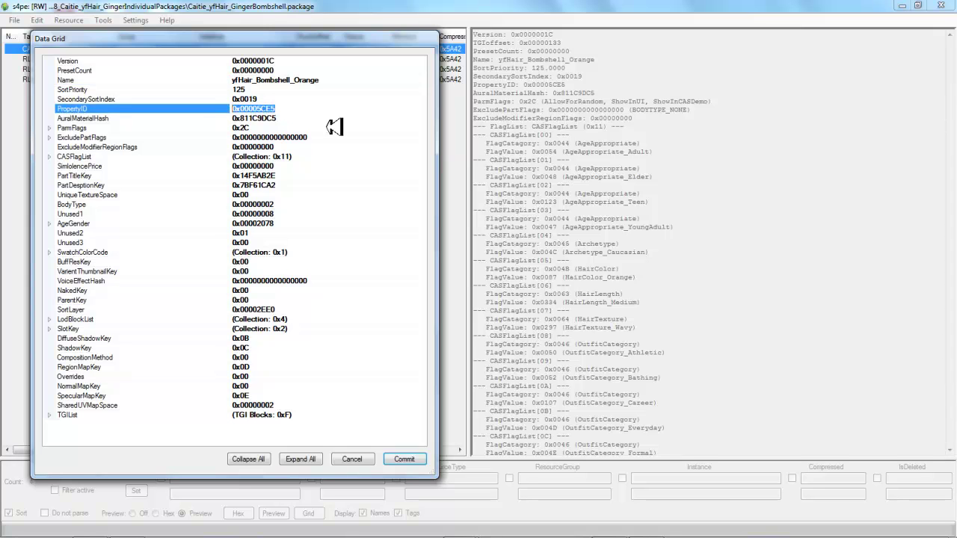
{"action": "left_click", "coordinate": [262, 109]}
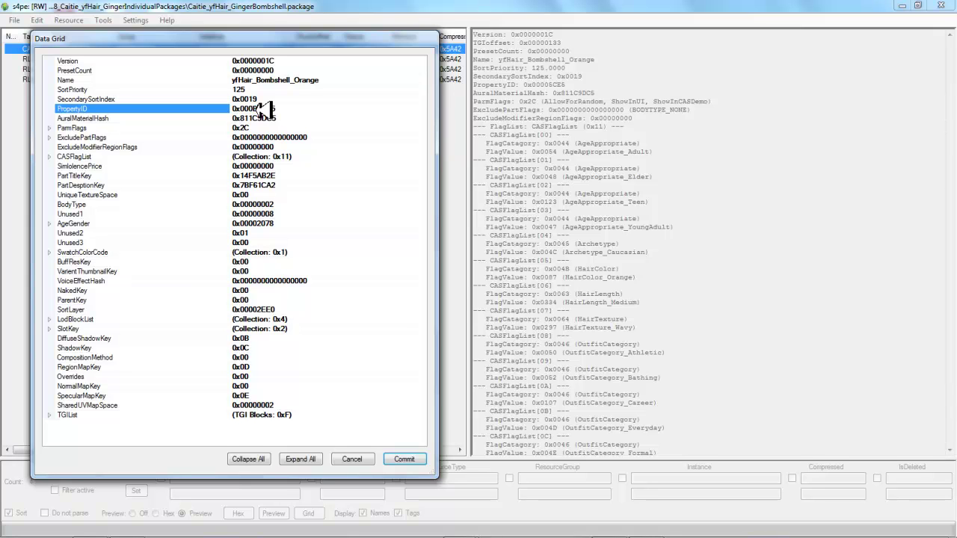
{"action": "left_click_drag", "start_coordinate": [279, 108], "coordinate": [228, 109]}
{"action": "right_click", "coordinate": [245, 108]}
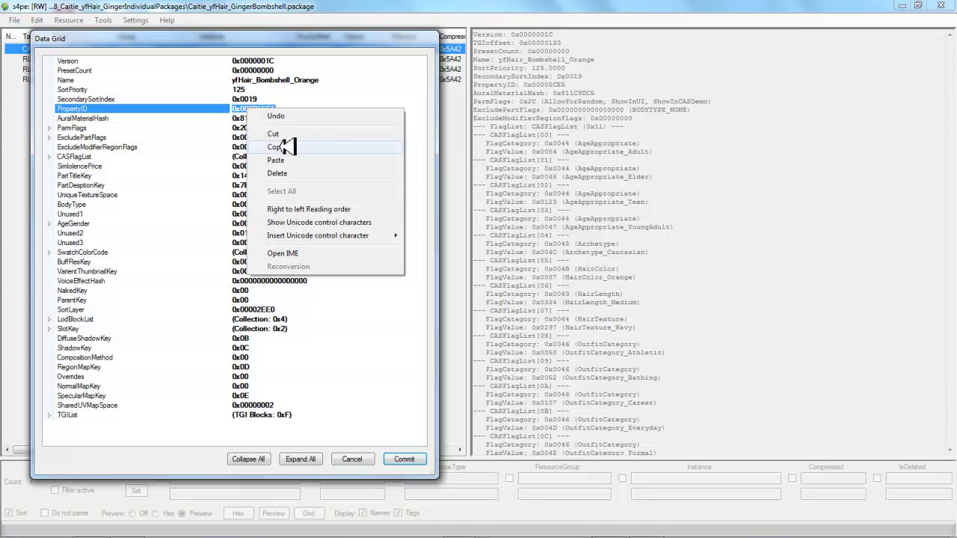
{"action": "left_click", "coordinate": [283, 146]}
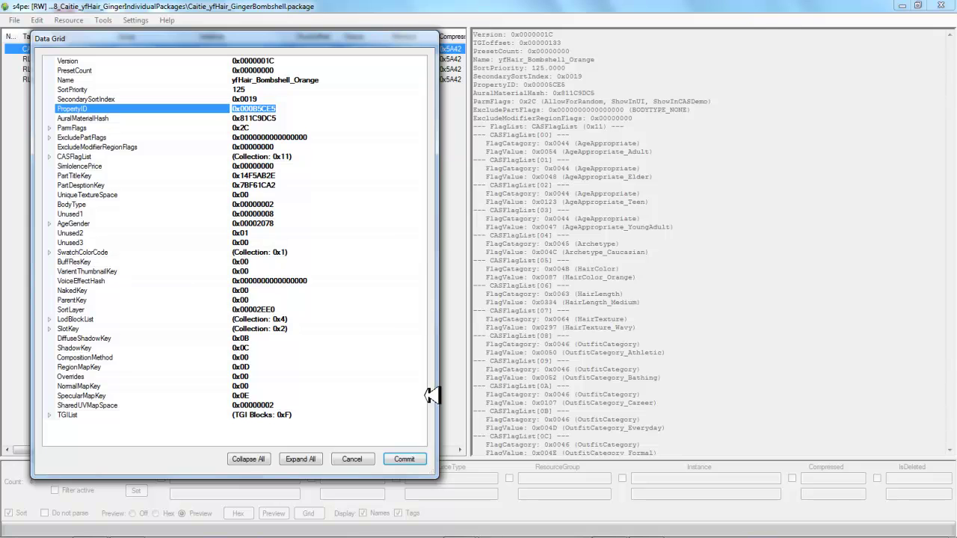
{"action": "left_click", "coordinate": [410, 459]}
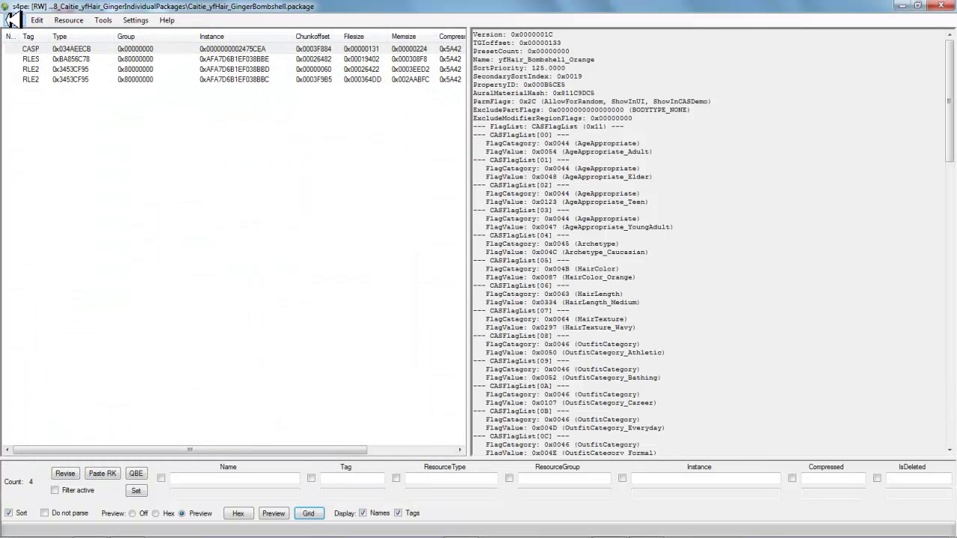
- Save the GingerBombshell package and close the package editor
{"action": "left_click", "coordinate": [14, 21]}
{"action": "left_click", "coordinate": [50, 59]}
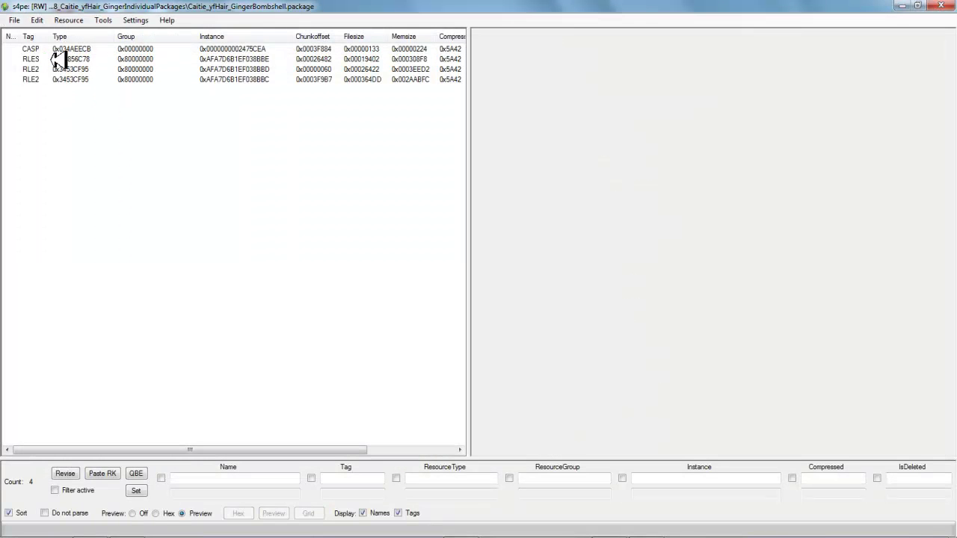
{"action": "left_click", "coordinate": [941, 5]}
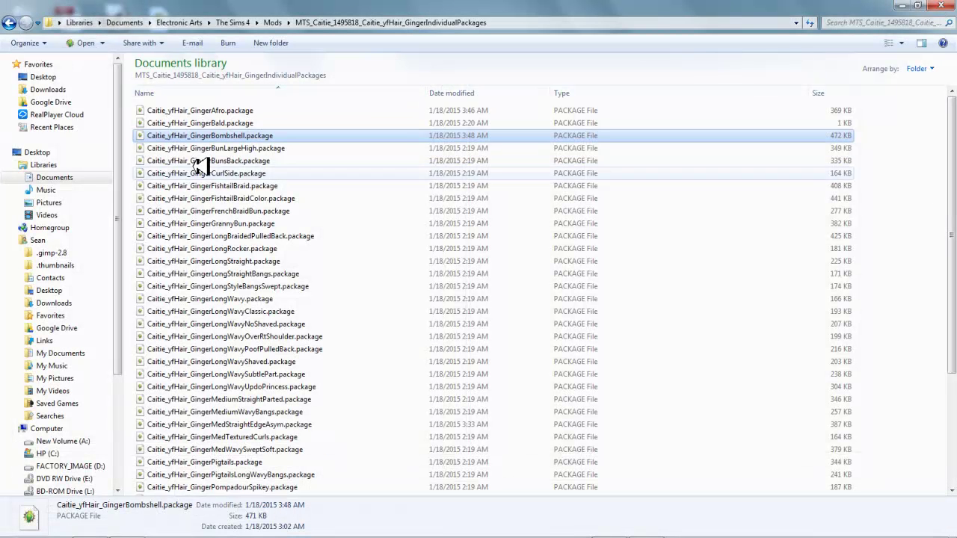
{"action": "left_click", "coordinate": [193, 148]}
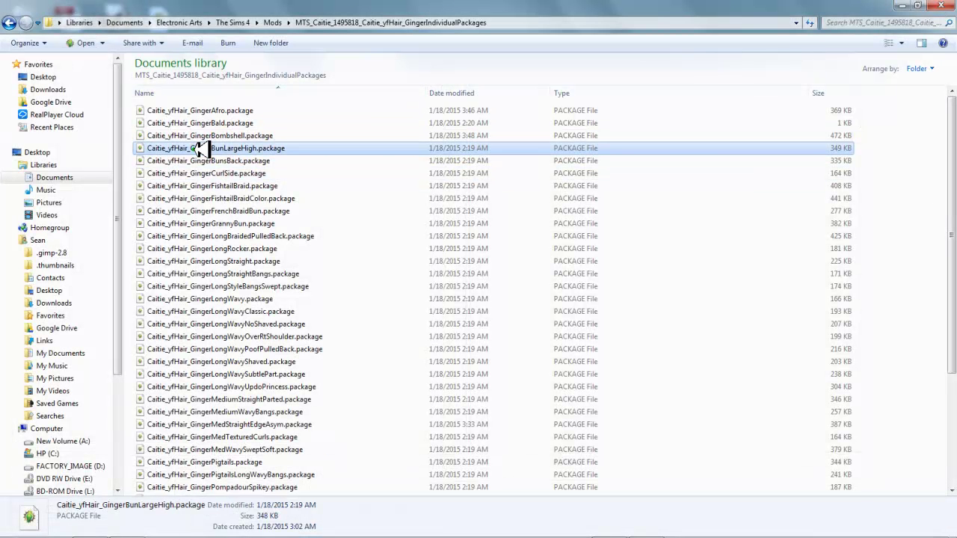
{"action": "double_click", "coordinate": [196, 148]}
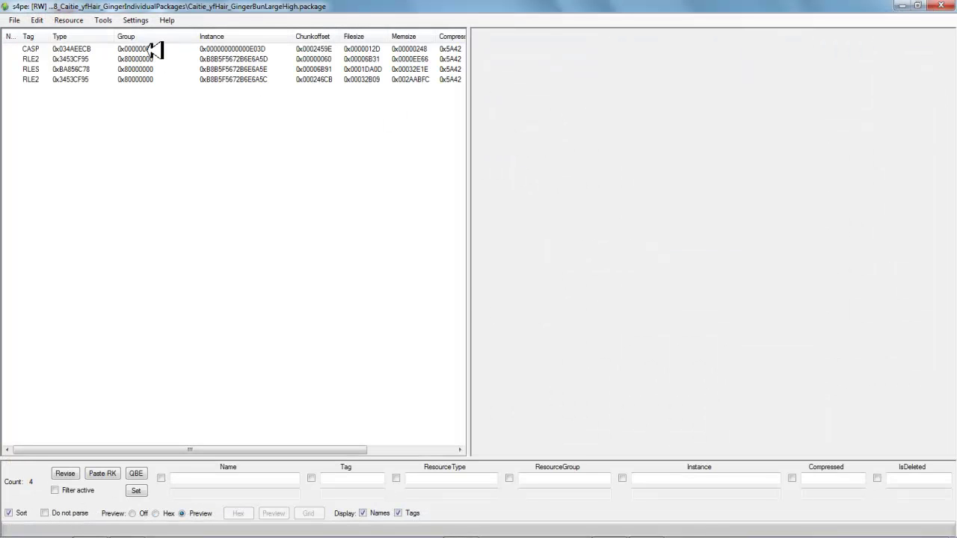
{"action": "left_click", "coordinate": [155, 50]}
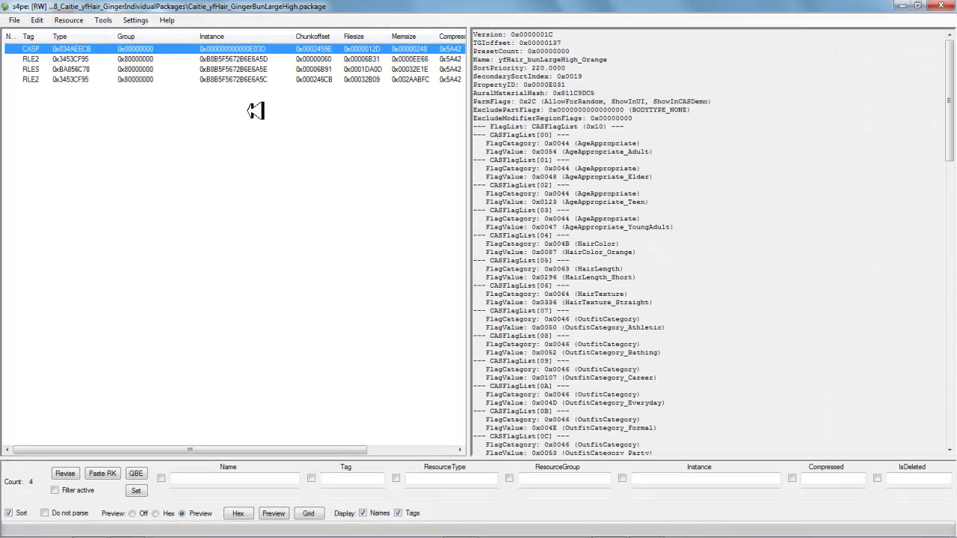
{"action": "double_click", "coordinate": [228, 48]}
{"action": "left_click", "coordinate": [602, 249]}
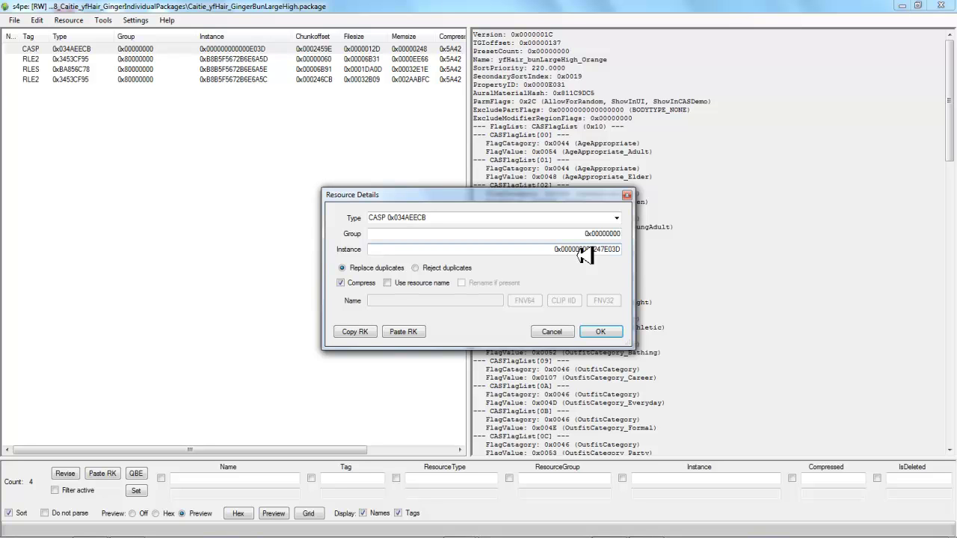
{"action": "left_click", "coordinate": [598, 322]}
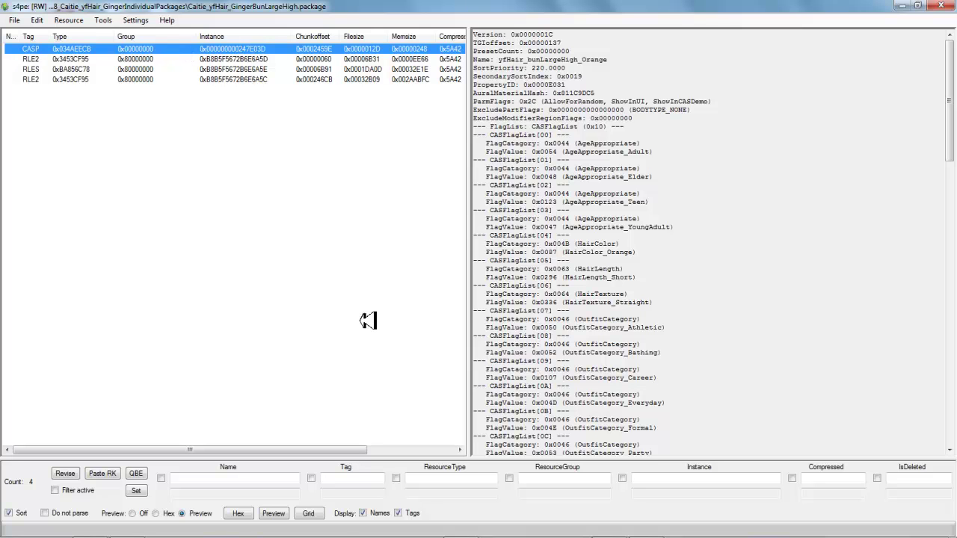
- Replace the BunLargeHigh CASP resource's PropertyID with the copied value 0x000B5CE5 in the data grid and commit the change
{"action": "left_click", "coordinate": [308, 512]}
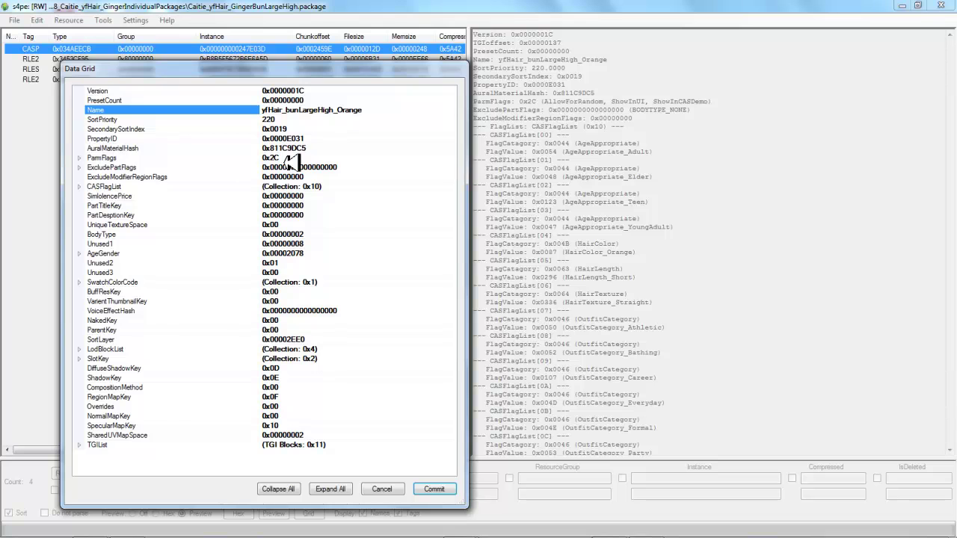
{"action": "left_click", "coordinate": [296, 138]}
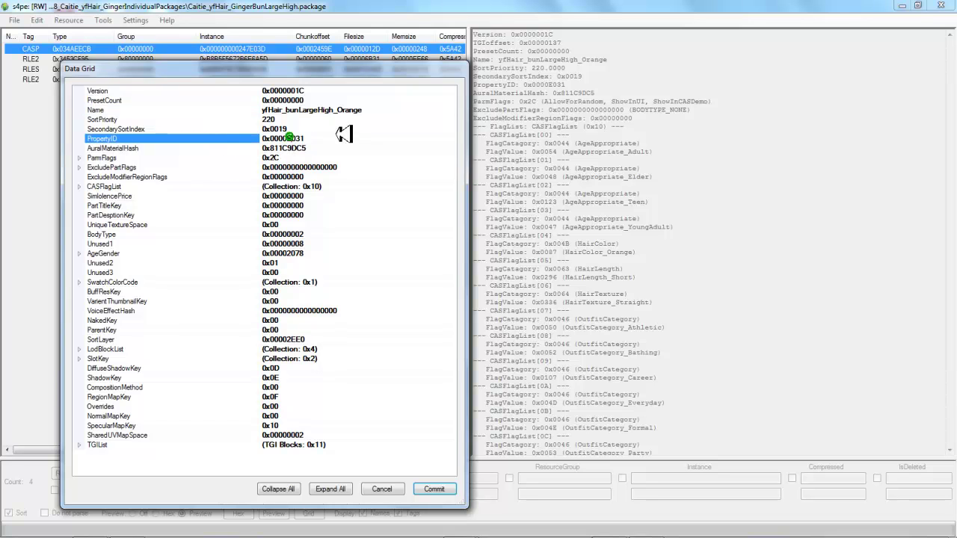
{"action": "left_click_drag", "start_coordinate": [316, 134], "coordinate": [271, 140]}
{"action": "right_click", "coordinate": [278, 139]}
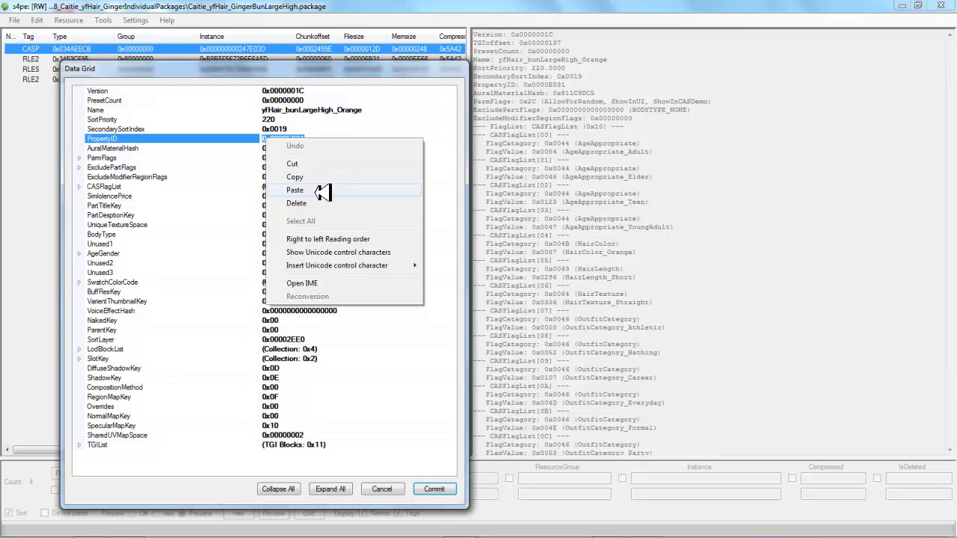
{"action": "left_click", "coordinate": [295, 190]}
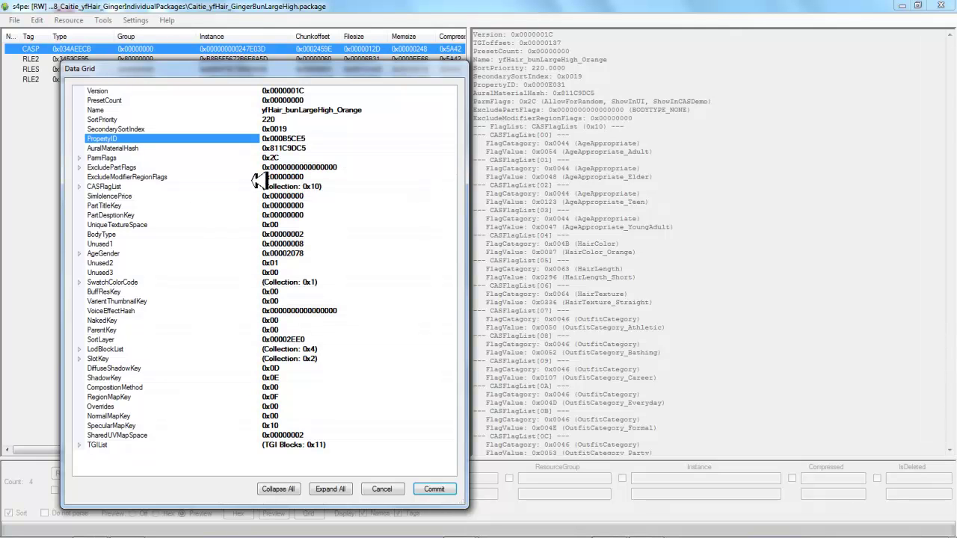
{"action": "left_click", "coordinate": [441, 489]}
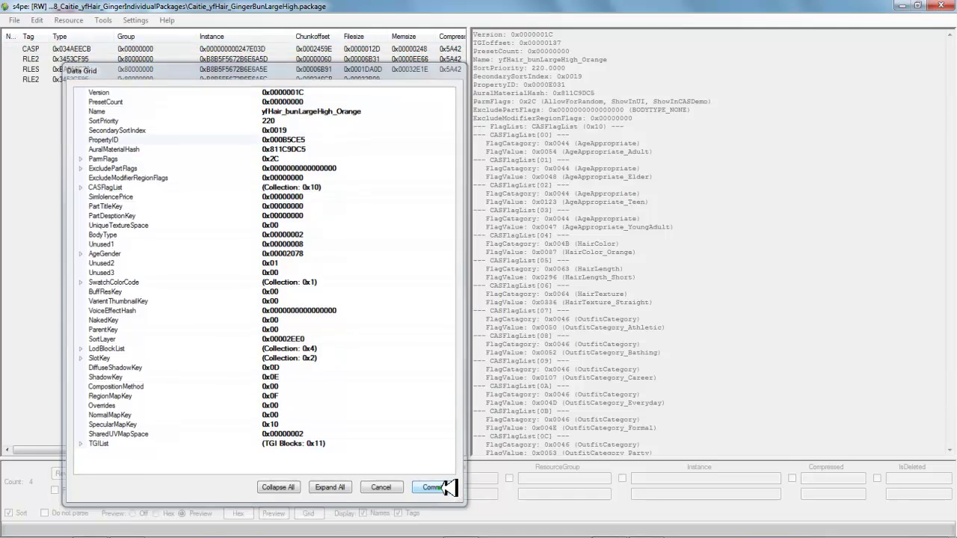
- Save the GingerBunLargeHigh package and close the package editor
{"action": "left_click", "coordinate": [14, 21]}
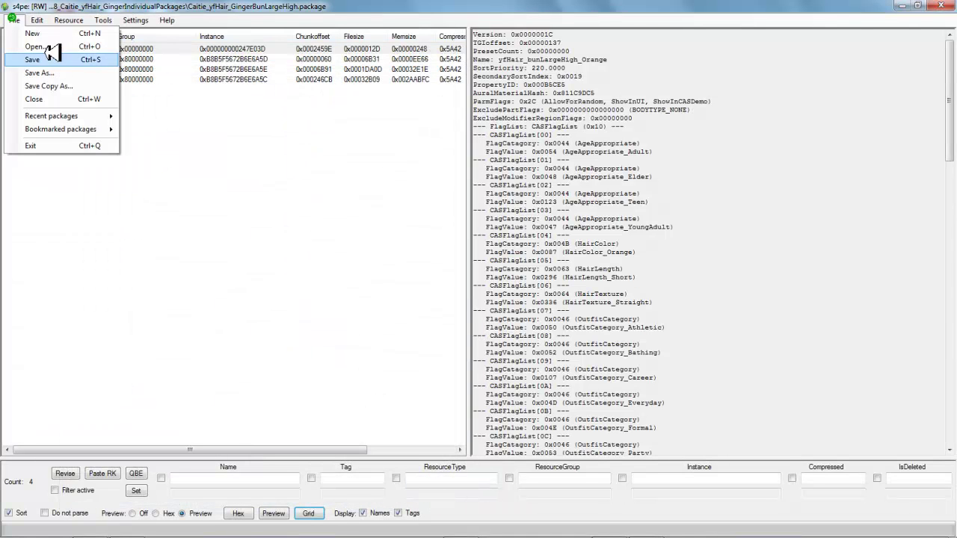
{"action": "left_click", "coordinate": [71, 61]}
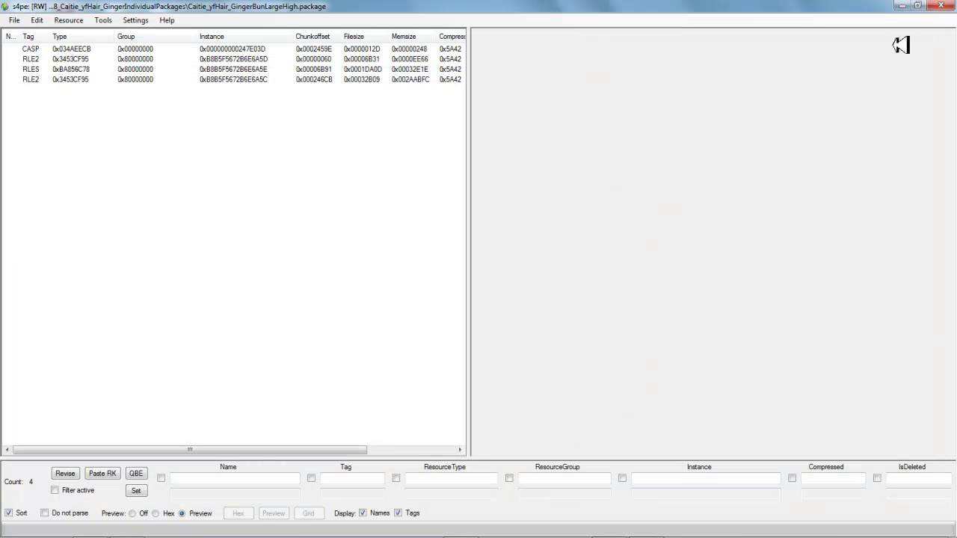
{"action": "left_click", "coordinate": [943, 6]}
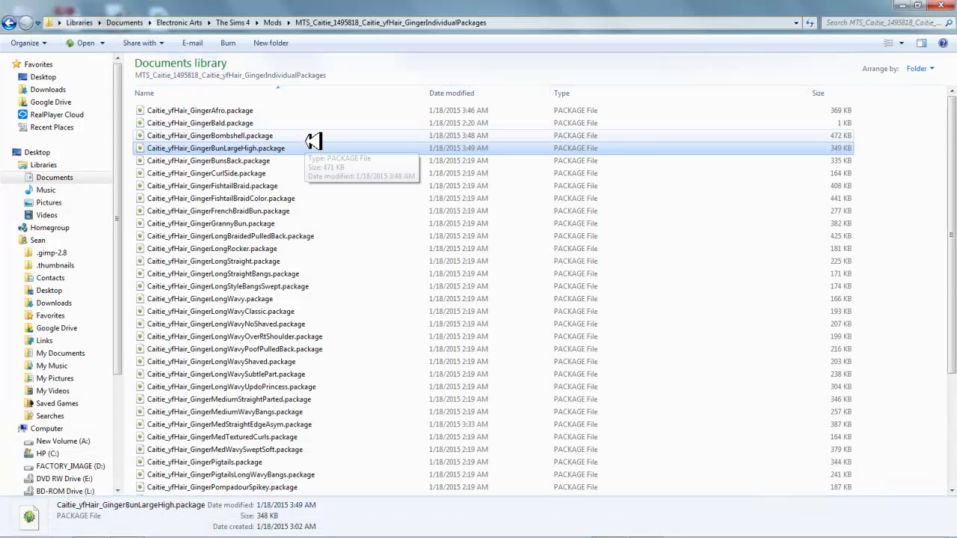
{"action": "scroll", "coordinate": [312, 142], "scroll_direction": "down", "scroll_amount": 4}
{"action": "scroll", "coordinate": [314, 150], "scroll_direction": "down", "scroll_amount": 1}
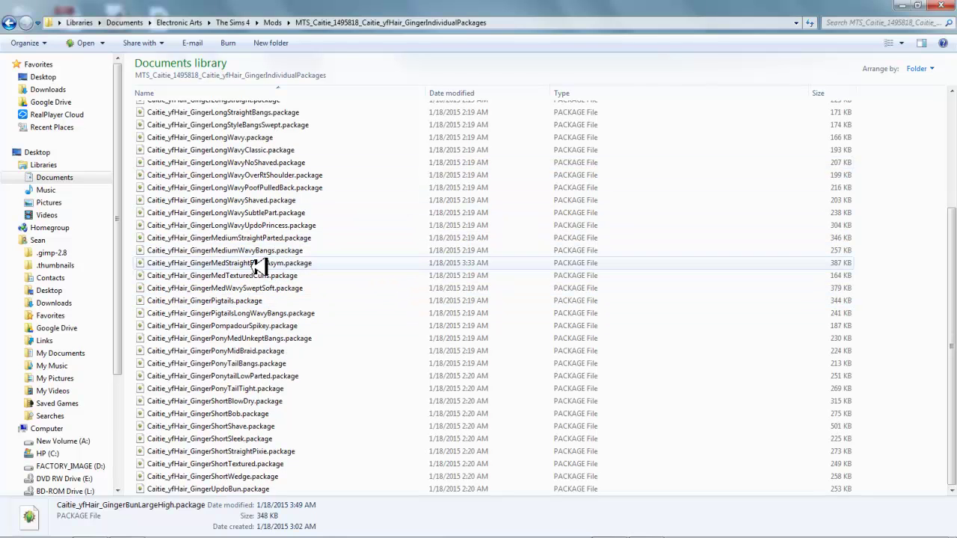
{"action": "left_click", "coordinate": [258, 263]}
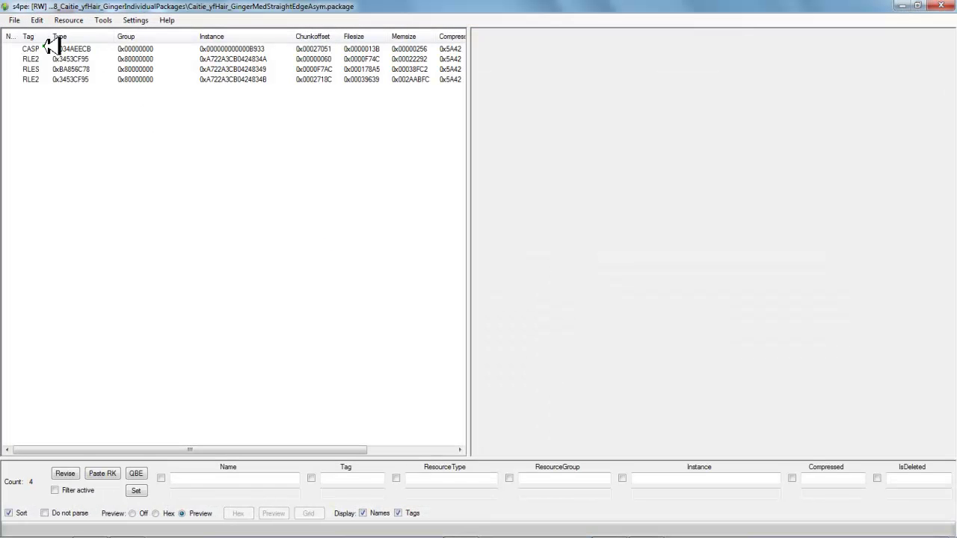
{"action": "left_click", "coordinate": [54, 49]}
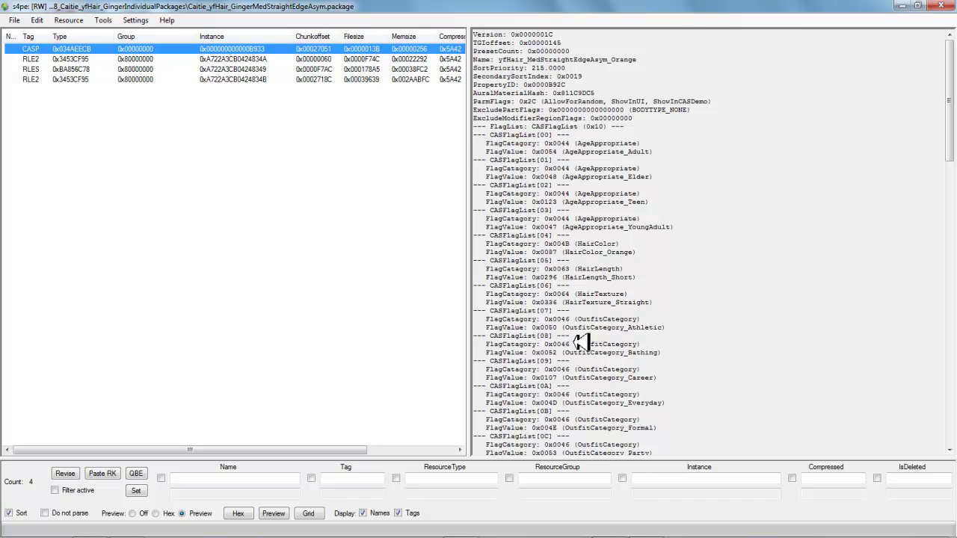
{"action": "double_click", "coordinate": [228, 48]}
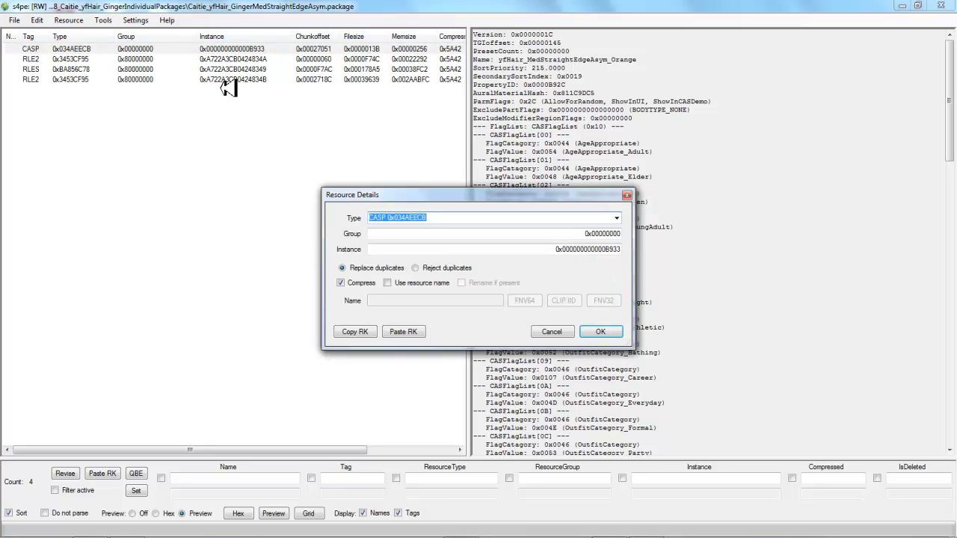
{"action": "left_click", "coordinate": [601, 251]}
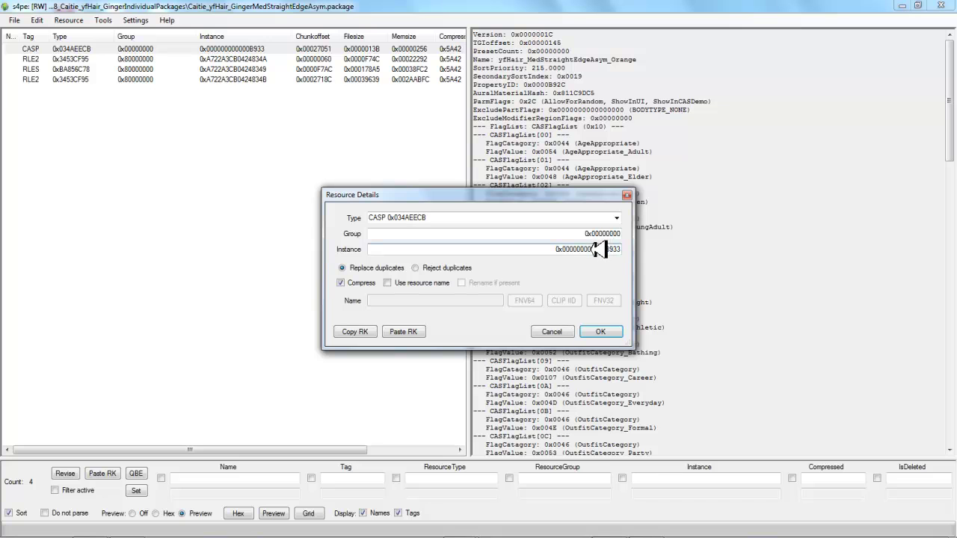
{"action": "left_click_drag", "start_coordinate": [596, 249], "coordinate": [609, 249]}
{"action": "left_click", "coordinate": [602, 330]}
{"action": "left_click", "coordinate": [602, 330]}
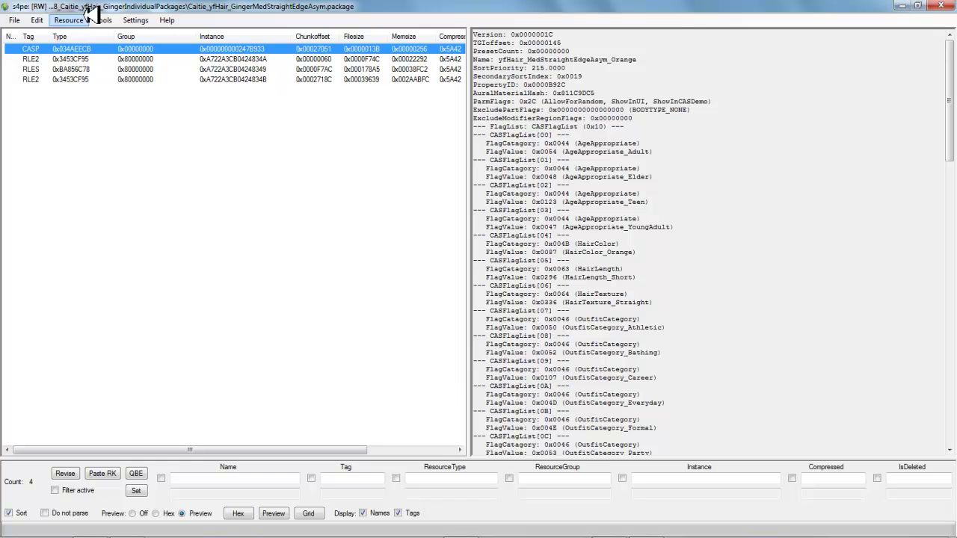
- Save the GingerMedStraightEdgeAsym package and close the package editor
{"action": "left_click", "coordinate": [16, 19]}
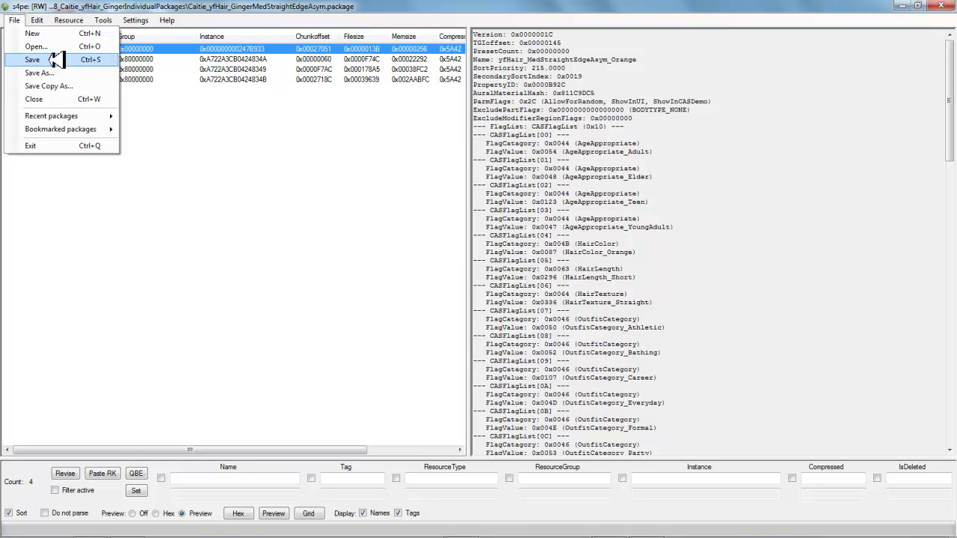
{"action": "left_click", "coordinate": [54, 59]}
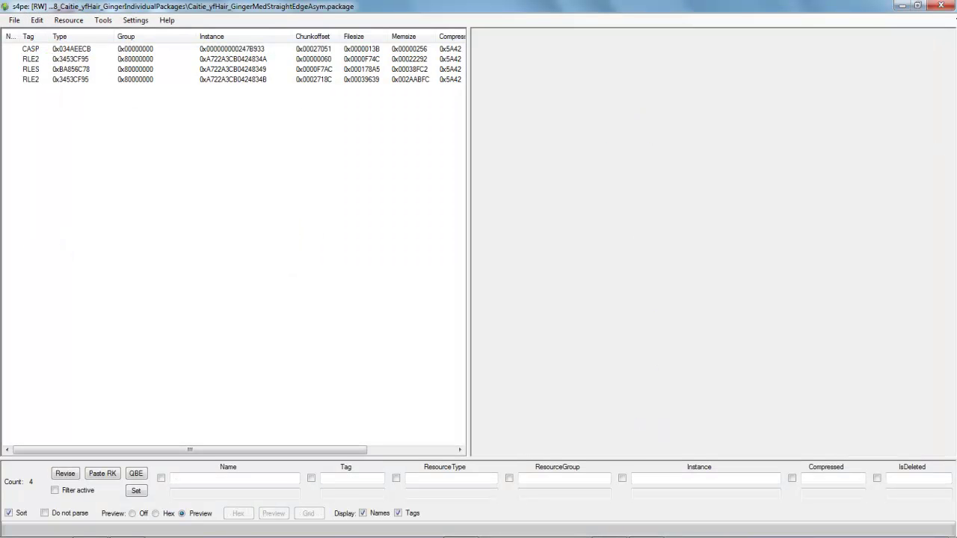
{"action": "left_click", "coordinate": [941, 6]}
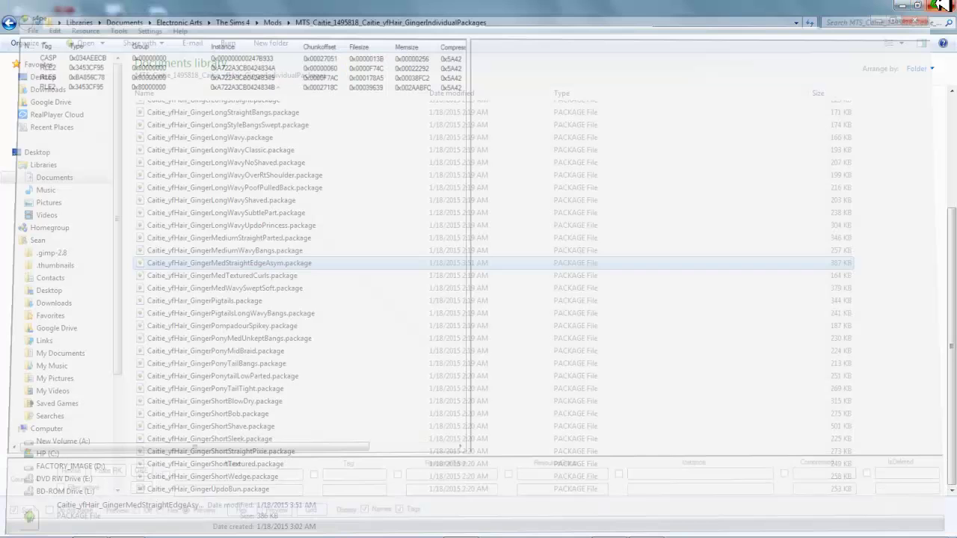
- Reopen the GingerBombshell package in s4pe and open its CASP resource's data grid at the PropertyID
{"action": "left_click", "coordinate": [209, 137]}
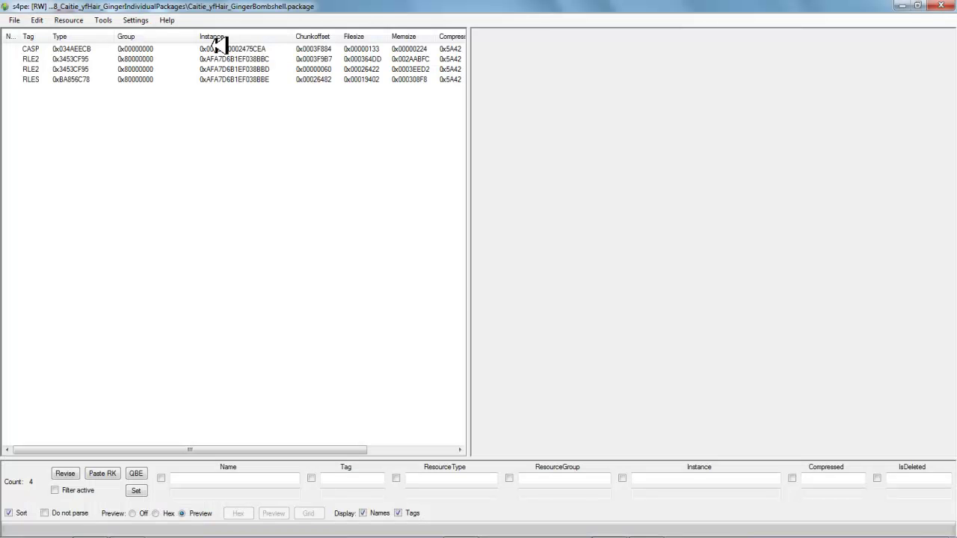
{"action": "left_click", "coordinate": [217, 48]}
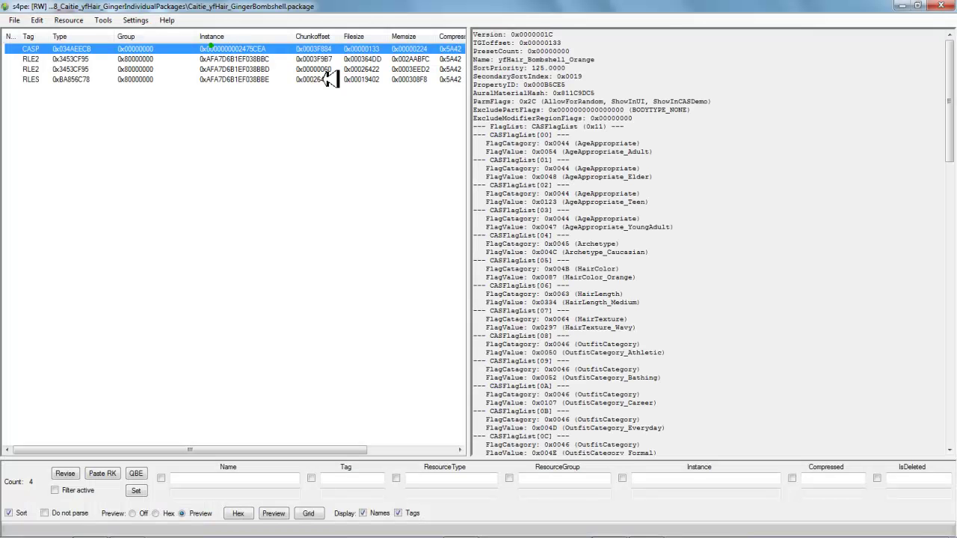
{"action": "left_click", "coordinate": [304, 515]}
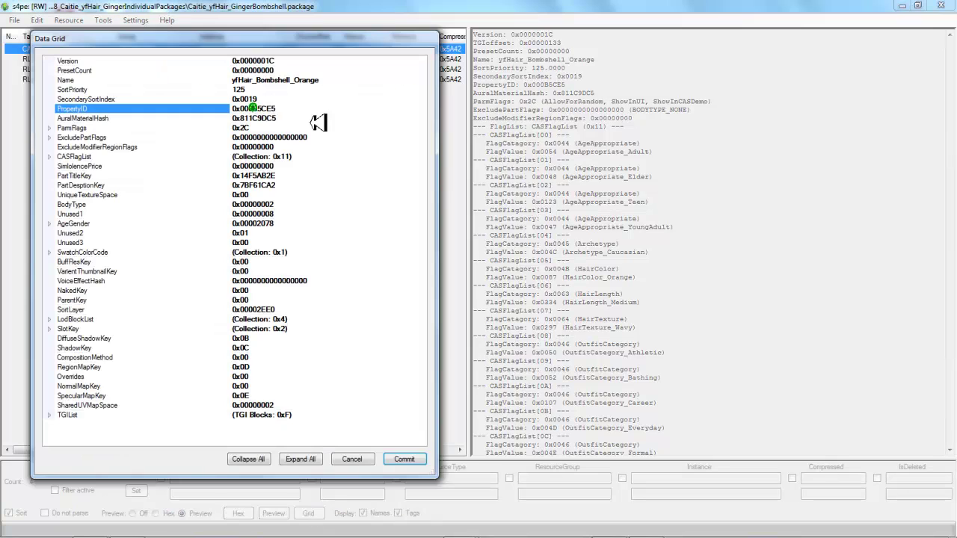
{"action": "left_click_drag", "start_coordinate": [202, 35], "coordinate": [446, 52]}
{"action": "left_click", "coordinate": [495, 126]}
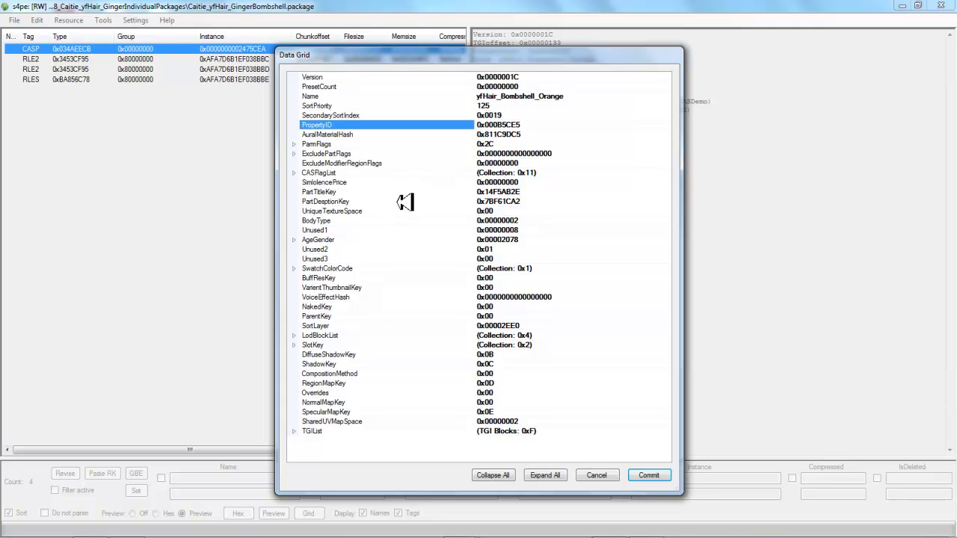
- Expand the first SwatchColorCode entry and open the custom palette for its Color value
{"action": "left_click", "coordinate": [295, 268]}
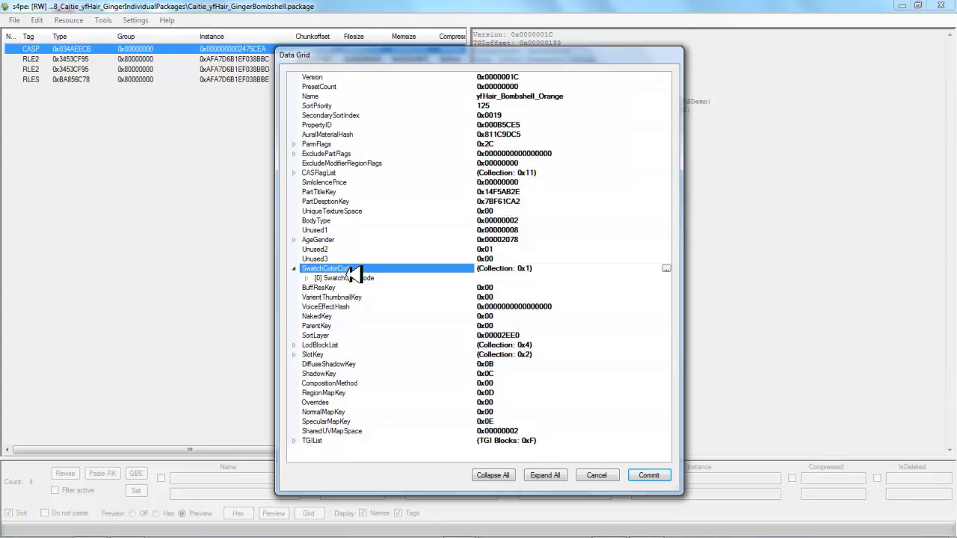
{"action": "left_click", "coordinate": [351, 277]}
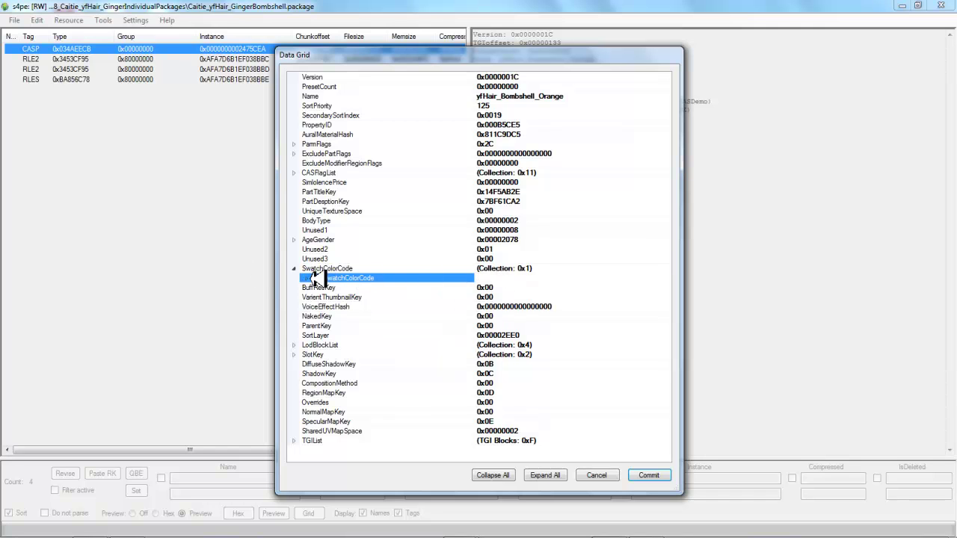
{"action": "left_click", "coordinate": [306, 277]}
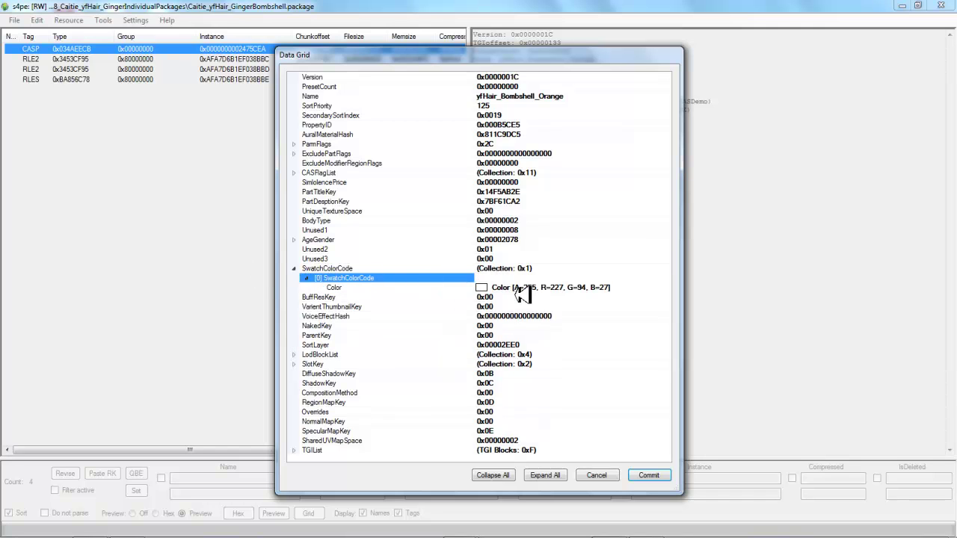
{"action": "left_click", "coordinate": [516, 288]}
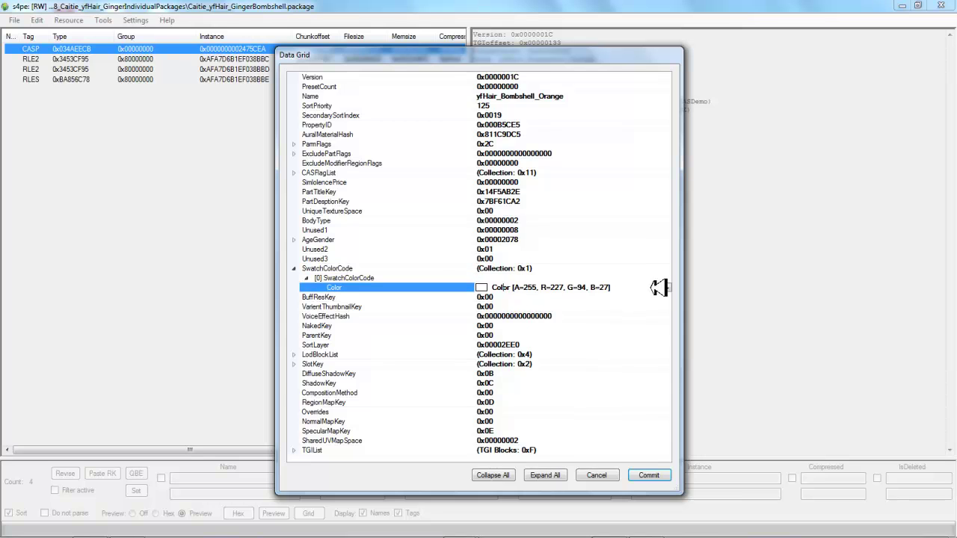
{"action": "left_click", "coordinate": [666, 288]}
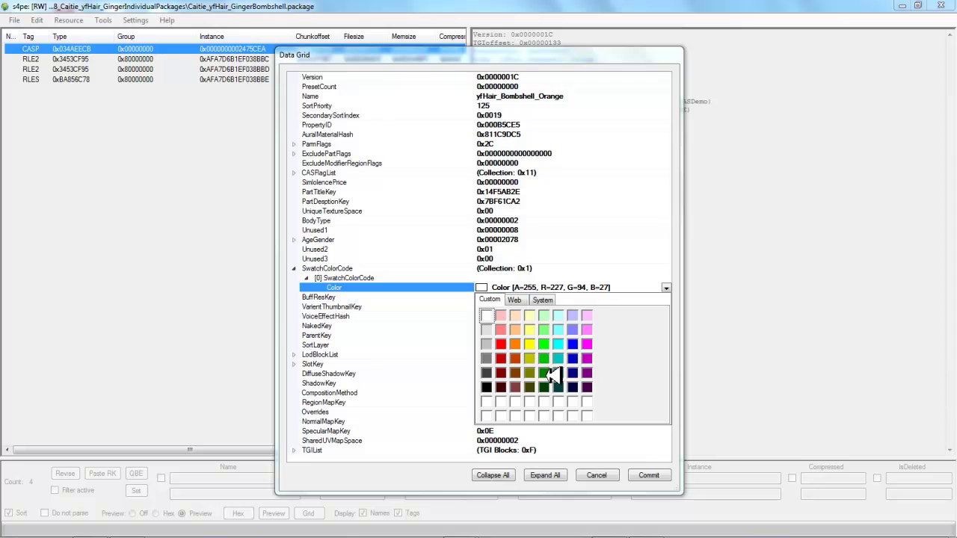
{"action": "left_click", "coordinate": [513, 299]}
{"action": "left_click", "coordinate": [543, 300]}
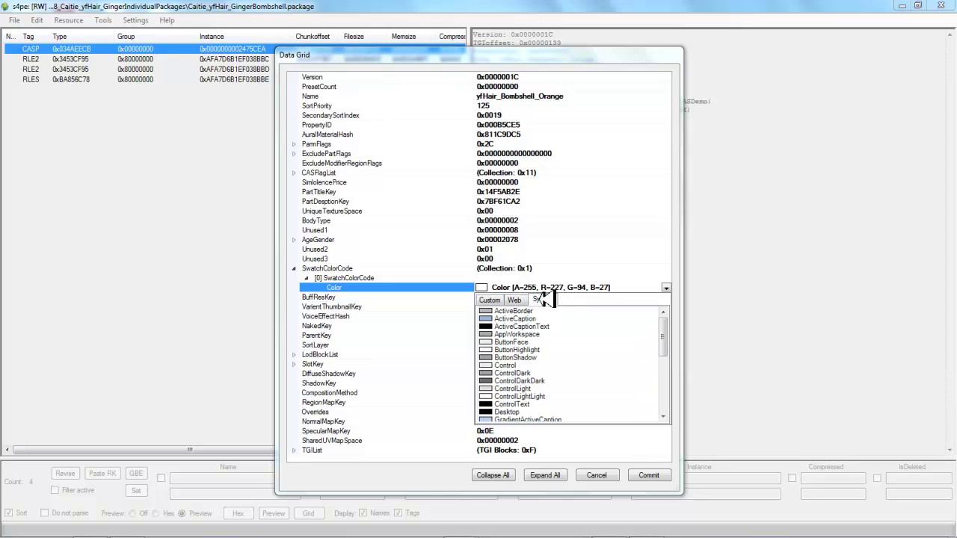
{"action": "left_click", "coordinate": [487, 299]}
- Define a custom dark orange with red 181, green 46 and blue 7 and apply it as the swatch color
{"action": "right_click", "coordinate": [487, 401]}
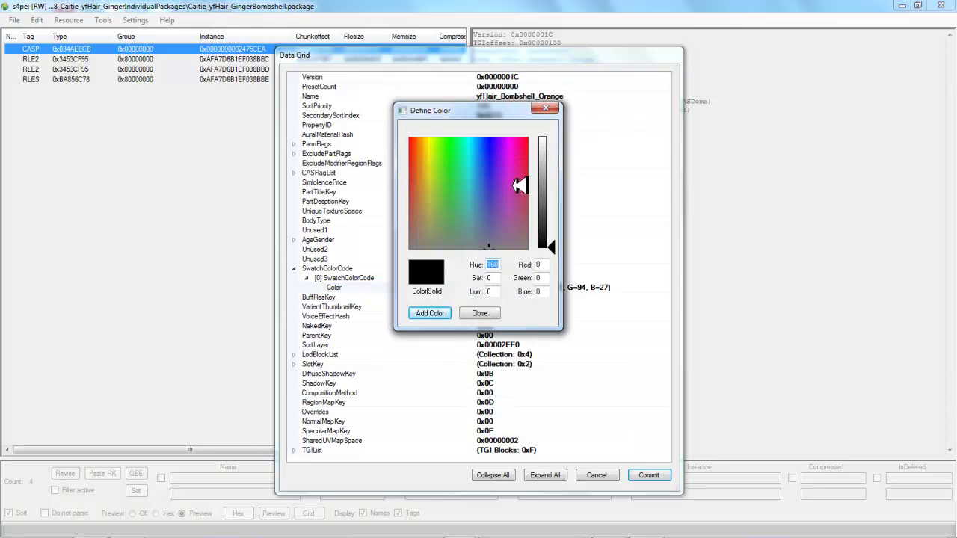
{"action": "left_click", "coordinate": [469, 190]}
{"action": "left_click_drag", "start_coordinate": [465, 178], "coordinate": [421, 148]}
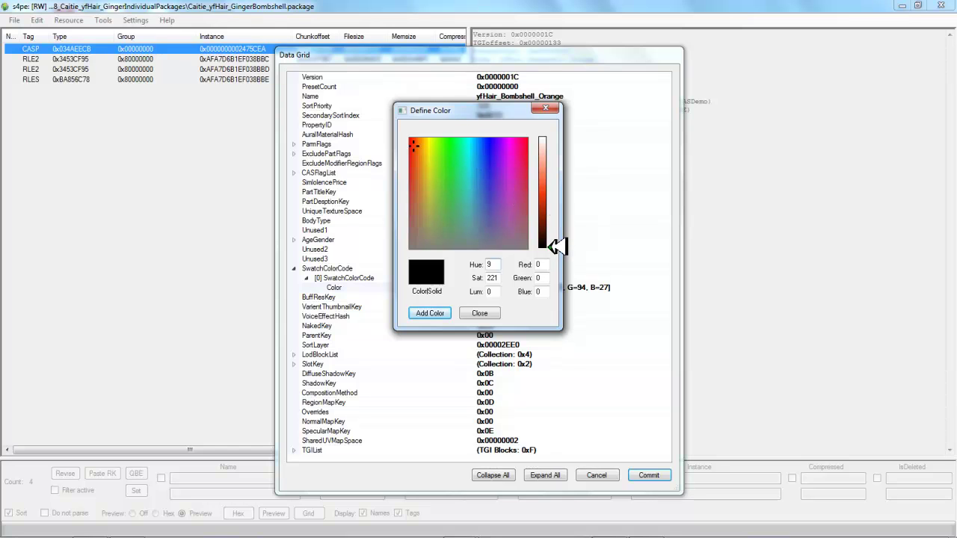
{"action": "left_click_drag", "start_coordinate": [560, 245], "coordinate": [554, 194]}
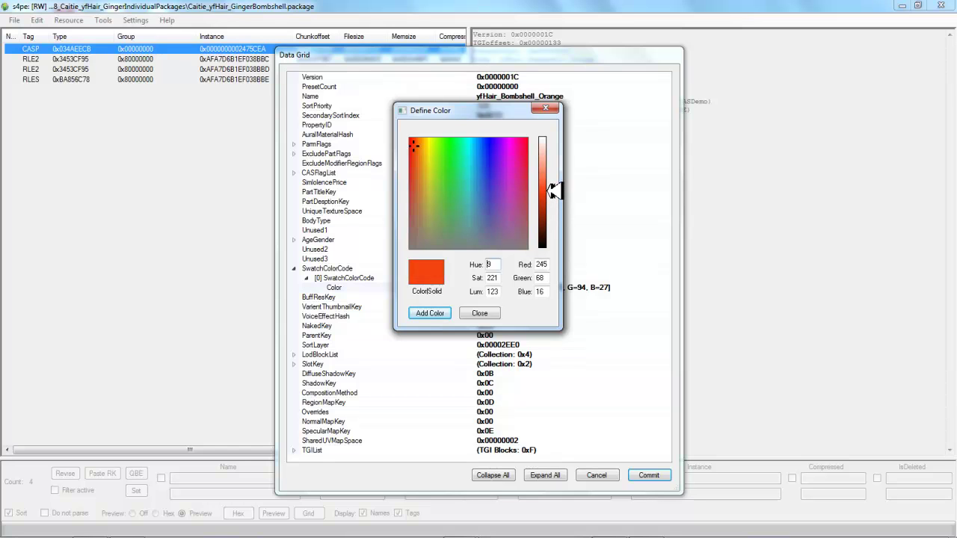
{"action": "left_click_drag", "start_coordinate": [553, 196], "coordinate": [553, 205]}
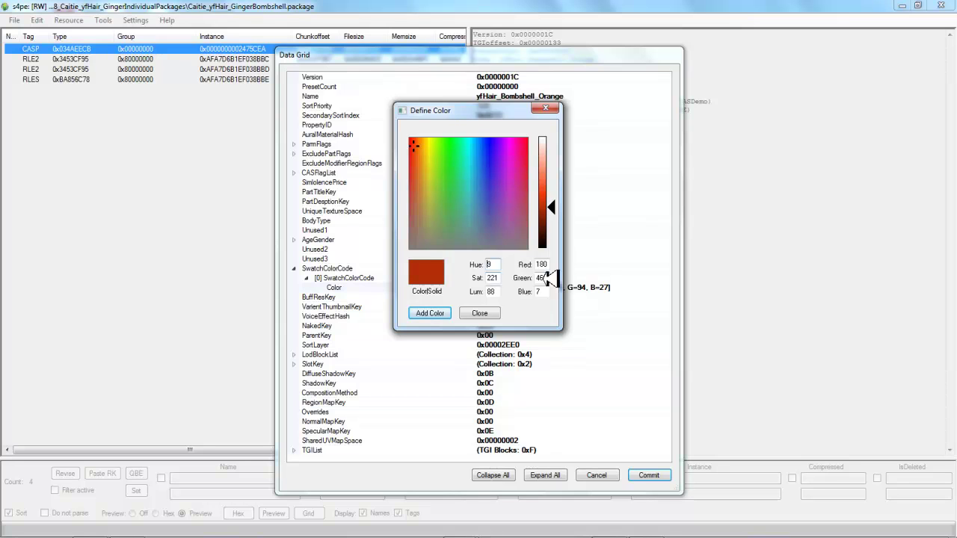
{"action": "left_click", "coordinate": [545, 265]}
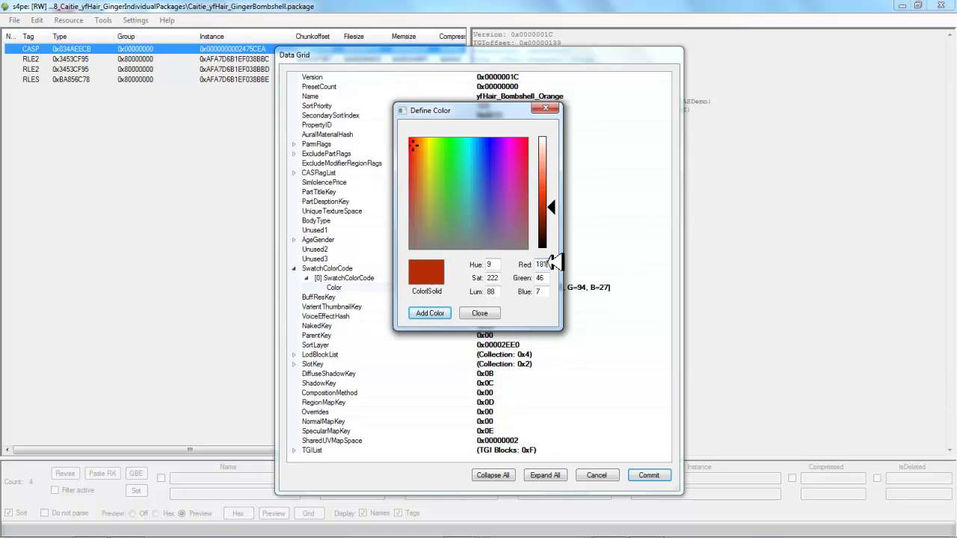
{"action": "left_click", "coordinate": [439, 313]}
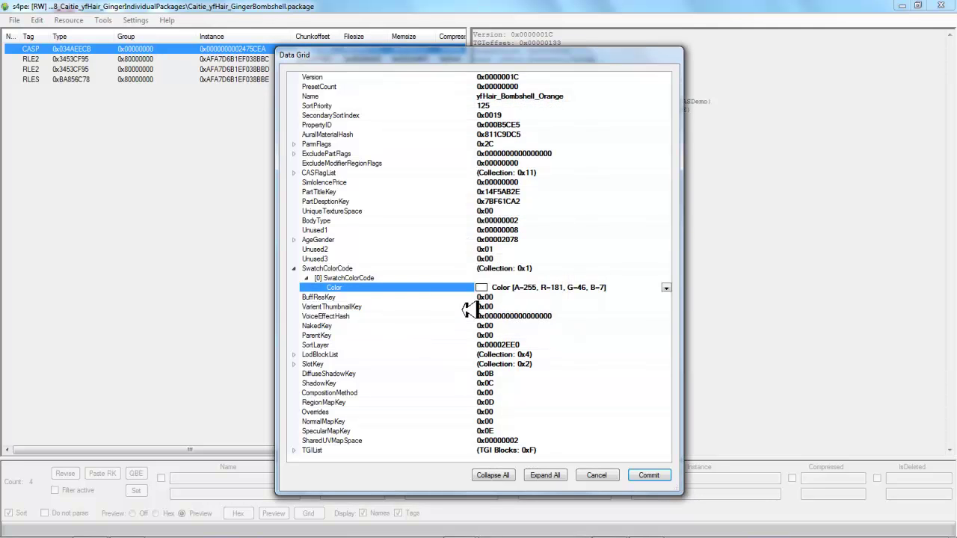
- Commit the data grid changes and save the GingerBombshell package
{"action": "left_click", "coordinate": [647, 475]}
{"action": "left_click", "coordinate": [14, 20]}
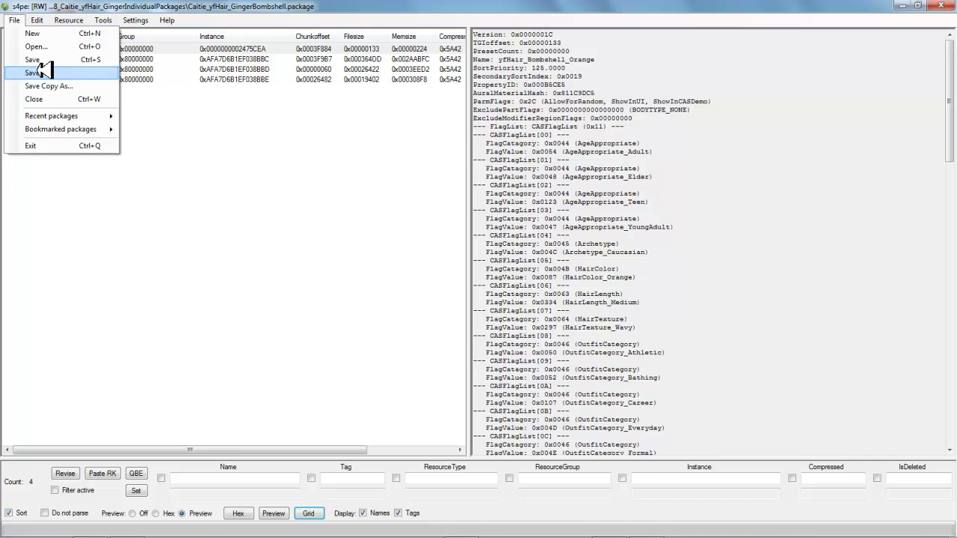
{"action": "left_click", "coordinate": [36, 59]}
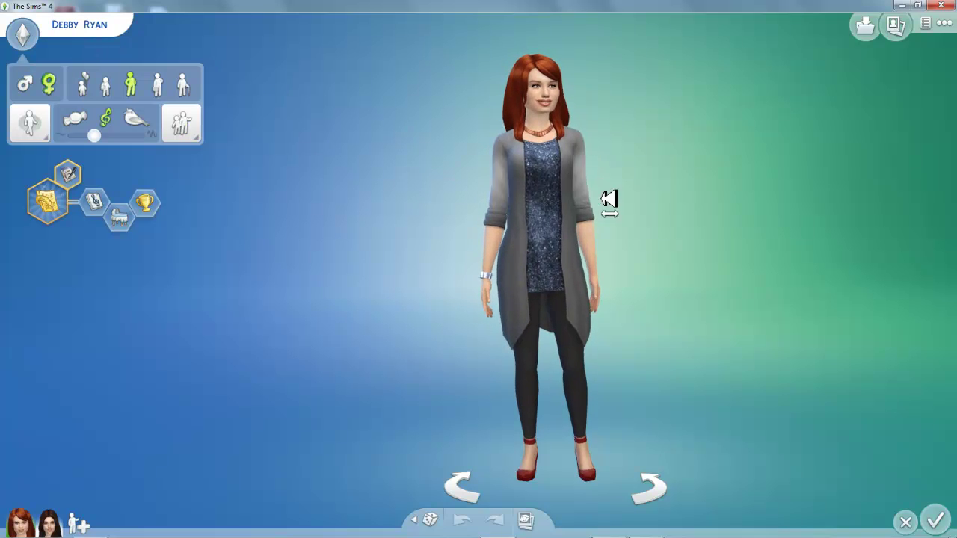
- In The Sims 4, open the red-haired Sim's hairstyles, try the lighter ginger swatch, and apply the bright orange one
{"action": "scroll", "coordinate": [609, 199], "scroll_direction": "up", "scroll_amount": 3}
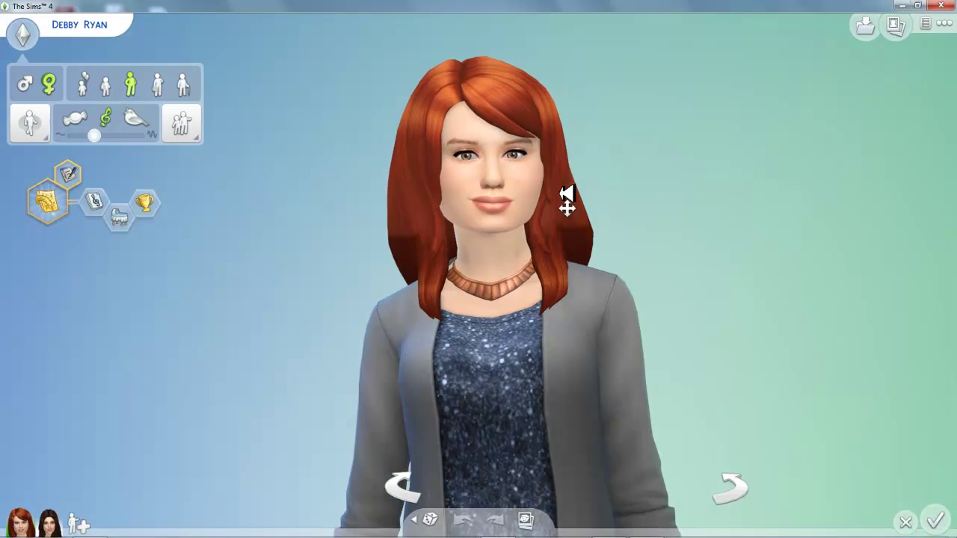
{"action": "left_click_drag", "start_coordinate": [566, 203], "coordinate": [426, 179]}
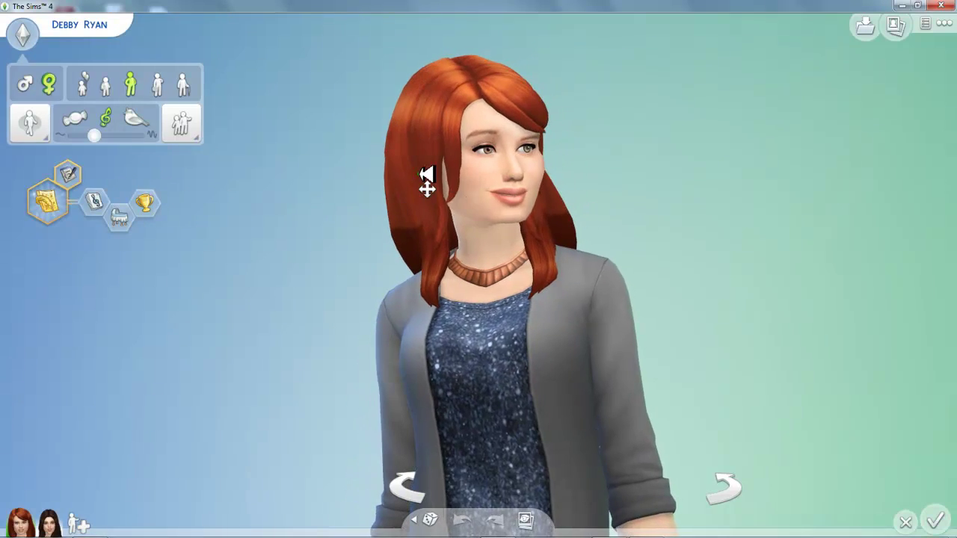
{"action": "left_click", "coordinate": [426, 180]}
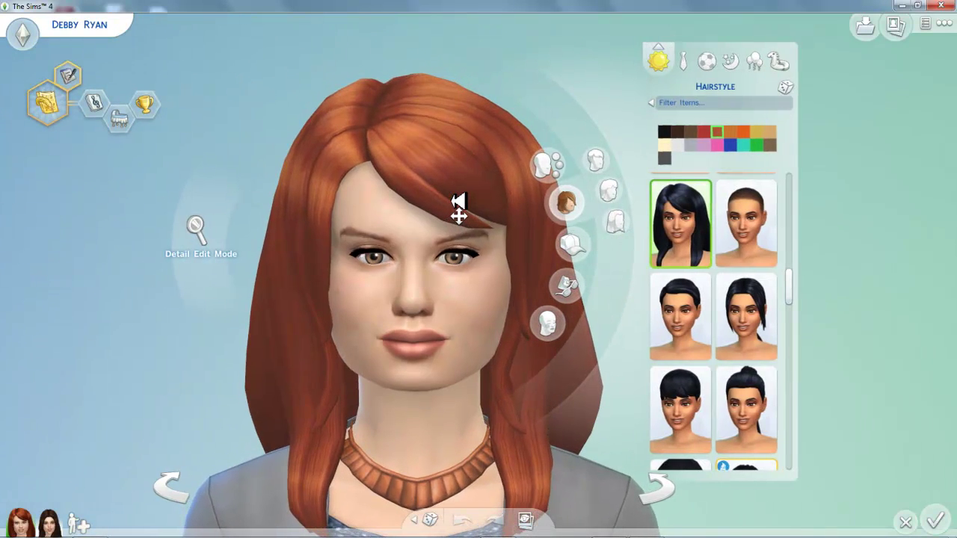
{"action": "left_click", "coordinate": [731, 131]}
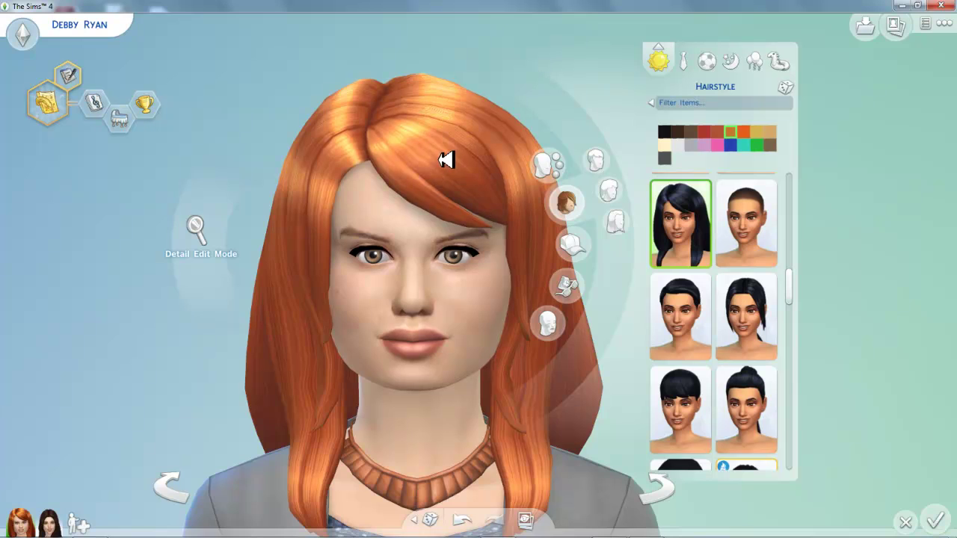
{"action": "scroll", "coordinate": [447, 160], "scroll_direction": "down", "scroll_amount": 3}
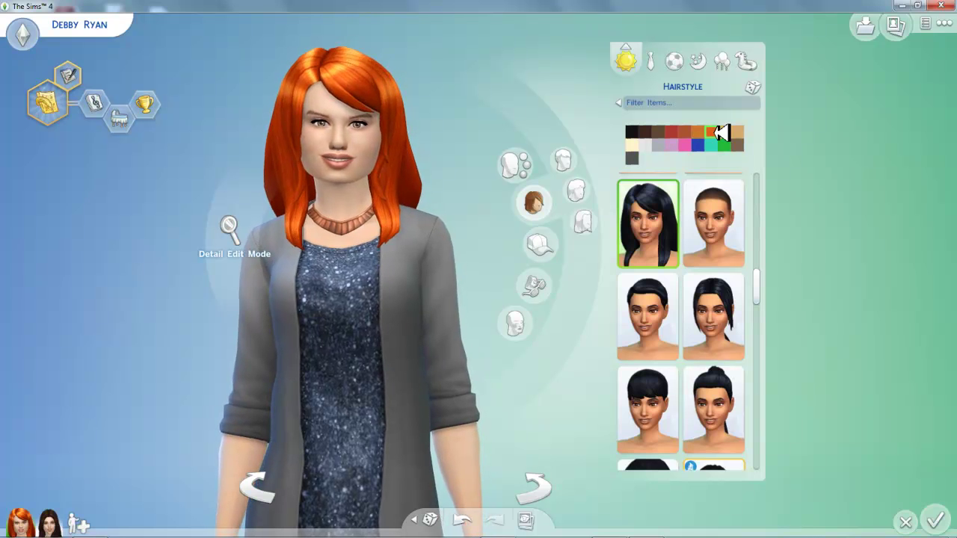
{"action": "left_click_drag", "start_coordinate": [279, 159], "coordinate": [8, 239]}
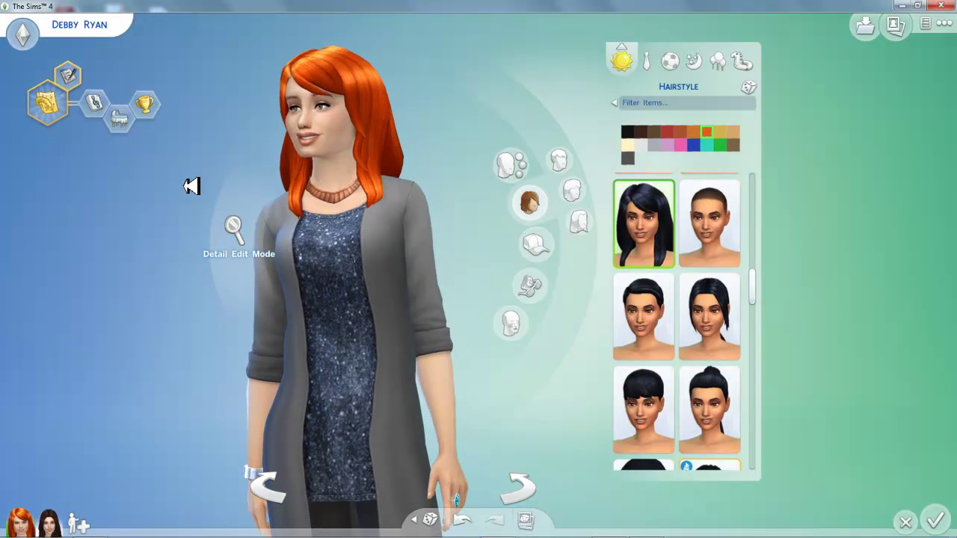
{"action": "left_click", "coordinate": [710, 132]}
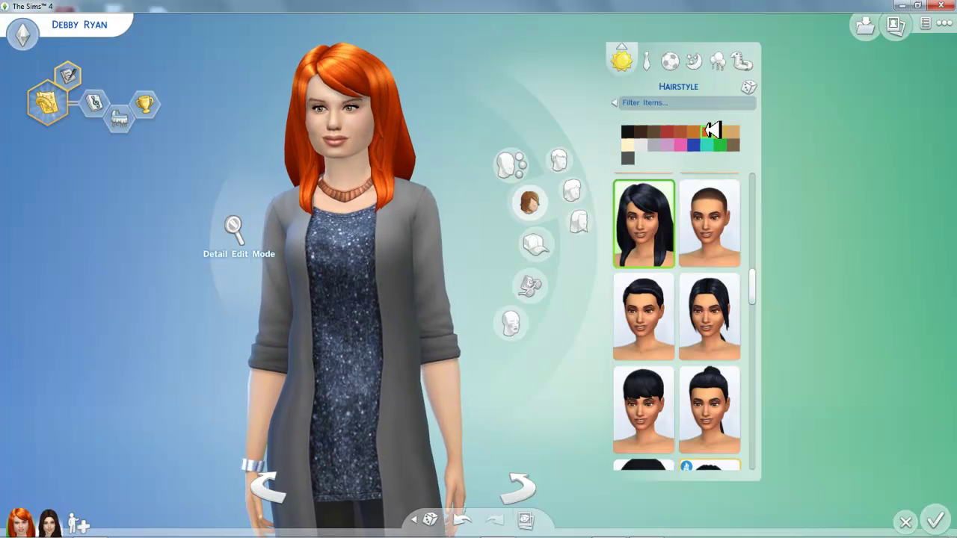
- Preview the buzz cut and the side-swept low ponytail on the Sim in bright orange
{"action": "left_click", "coordinate": [710, 241]}
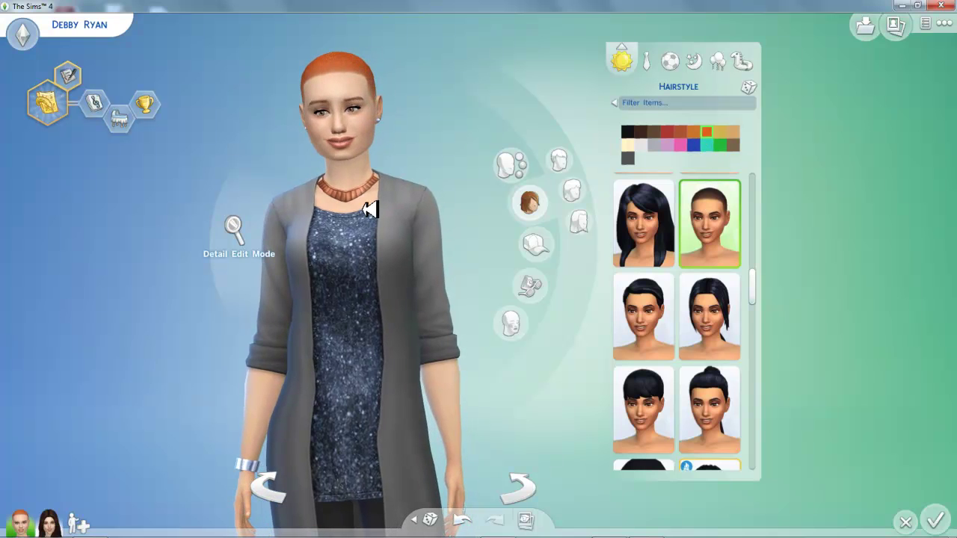
{"action": "left_click_drag", "start_coordinate": [372, 209], "coordinate": [357, 212]}
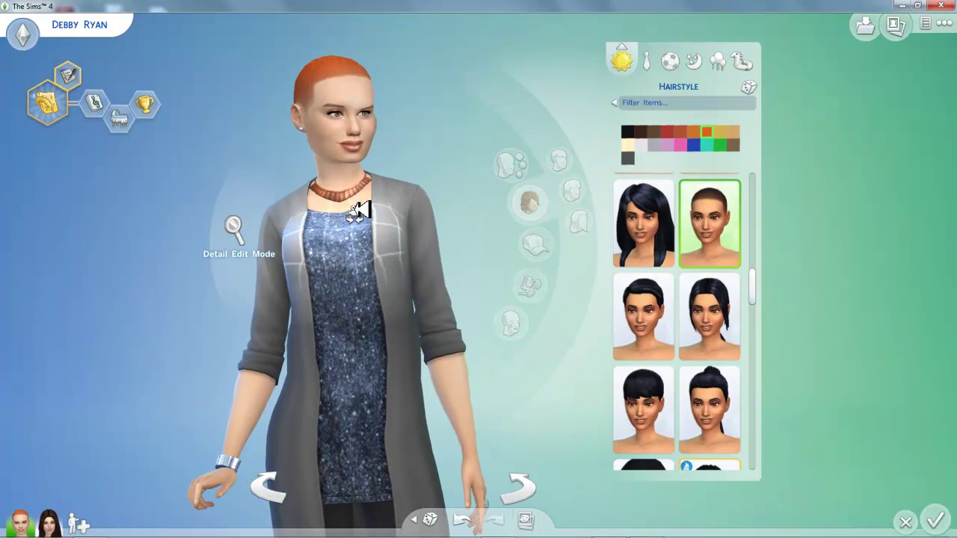
{"action": "left_click", "coordinate": [724, 313]}
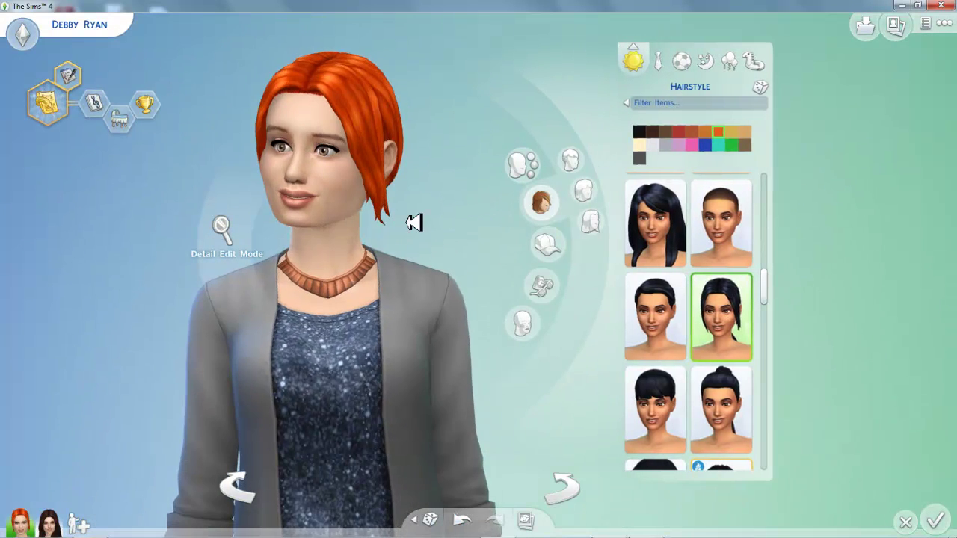
{"action": "left_click_drag", "start_coordinate": [416, 220], "coordinate": [409, 224]}
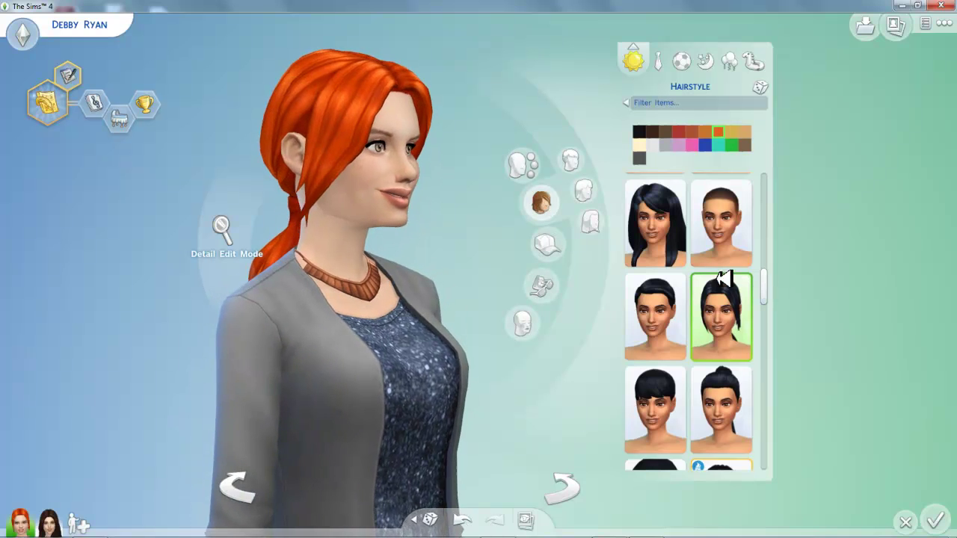
- Put the high ponytail on the Sim and recolor it with the bright orange swatch
{"action": "scroll", "coordinate": [723, 284], "scroll_direction": "down", "scroll_amount": 1}
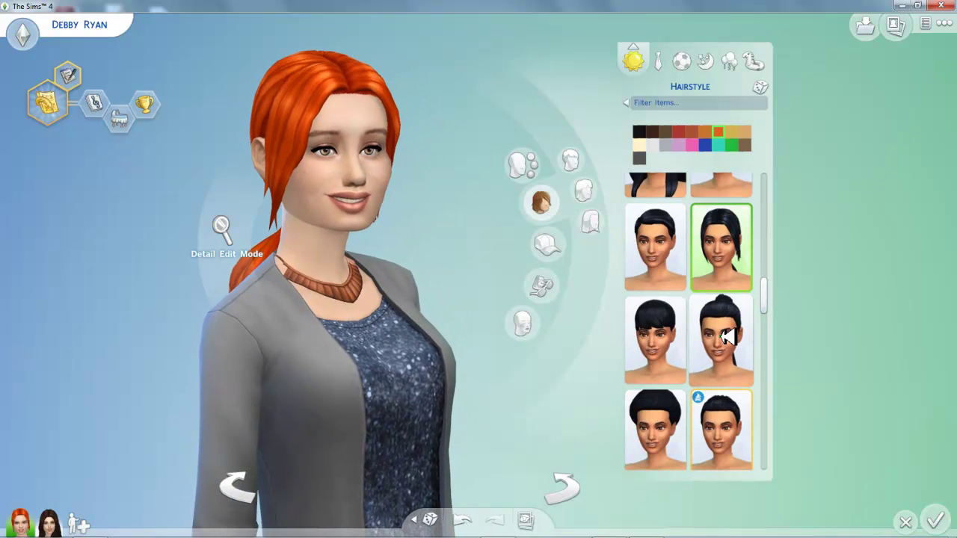
{"action": "left_click", "coordinate": [725, 336]}
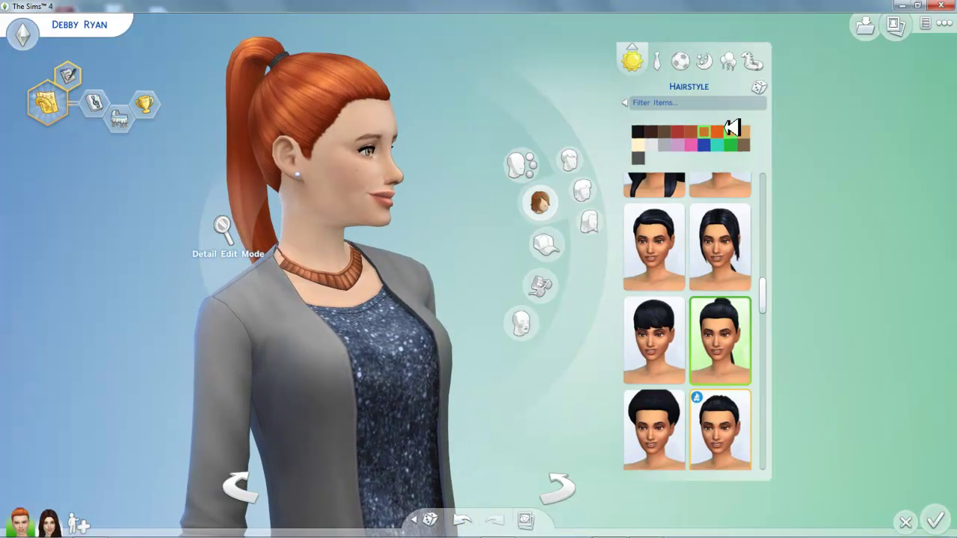
{"action": "left_click", "coordinate": [719, 130]}
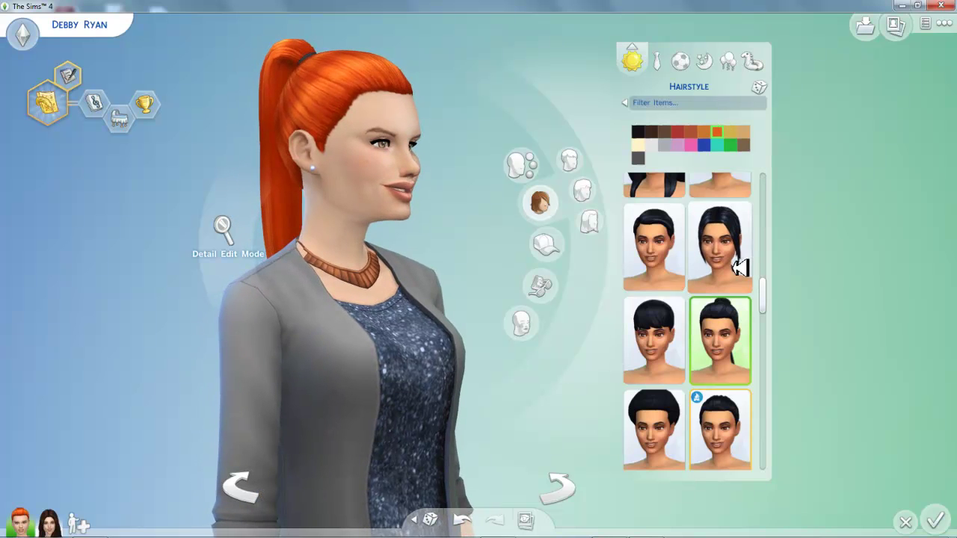
- Find the separate orange-haired custom entry in the hairstyle catalog and apply it to the Sim
{"action": "scroll", "coordinate": [728, 262], "scroll_direction": "down", "scroll_amount": 10}
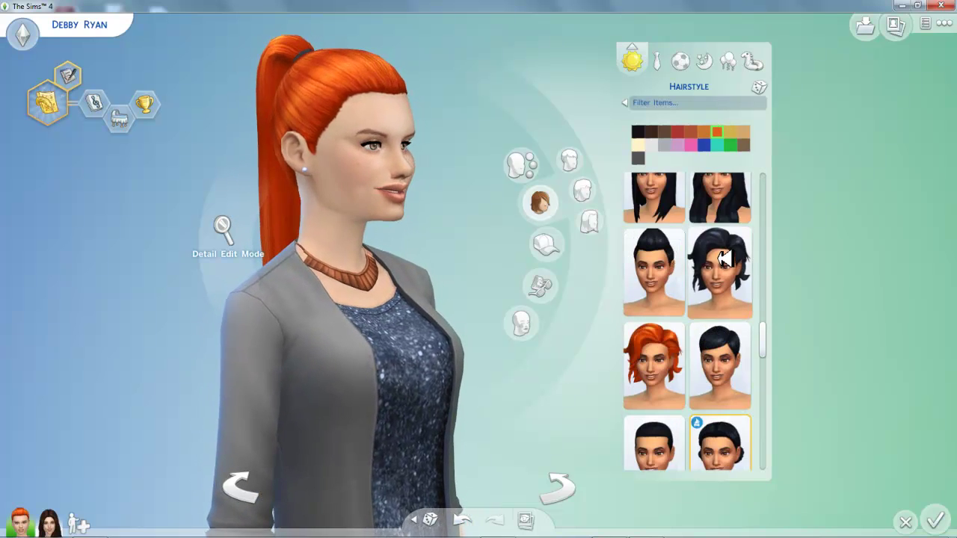
{"action": "scroll", "coordinate": [724, 258], "scroll_direction": "up", "scroll_amount": 8}
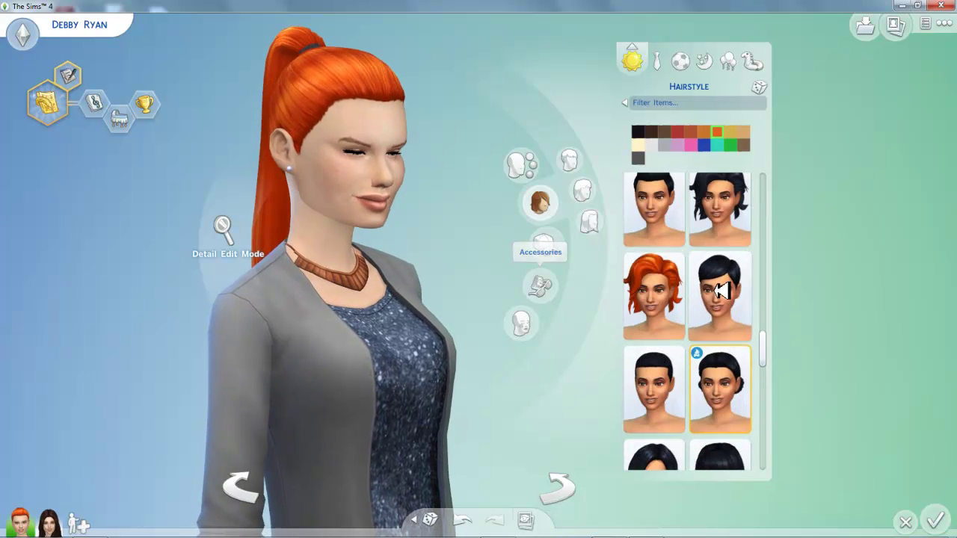
{"action": "left_click", "coordinate": [688, 291]}
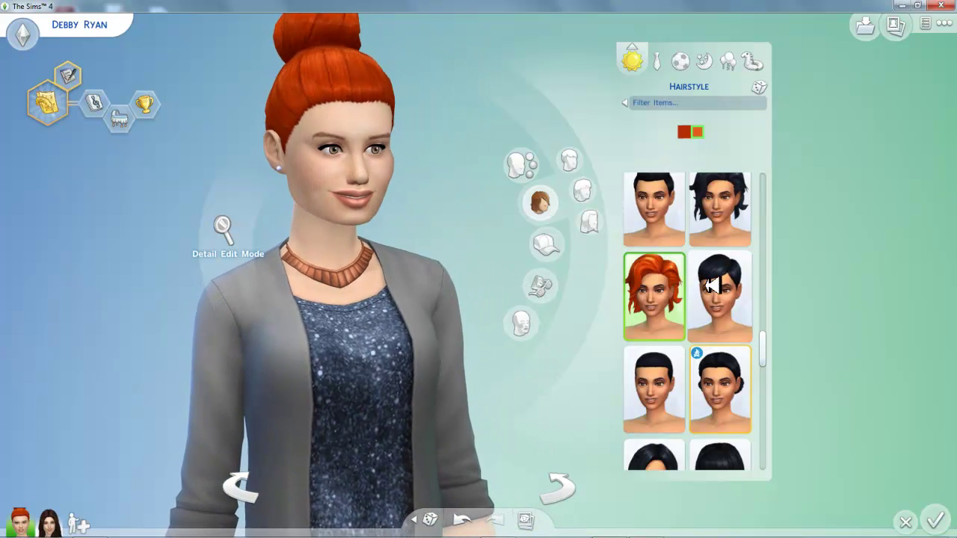
- Browse back to the start of the hairstyle catalog and apply the first short hairstyle to the Sim
{"action": "scroll", "coordinate": [715, 284], "scroll_direction": "up", "scroll_amount": 5}
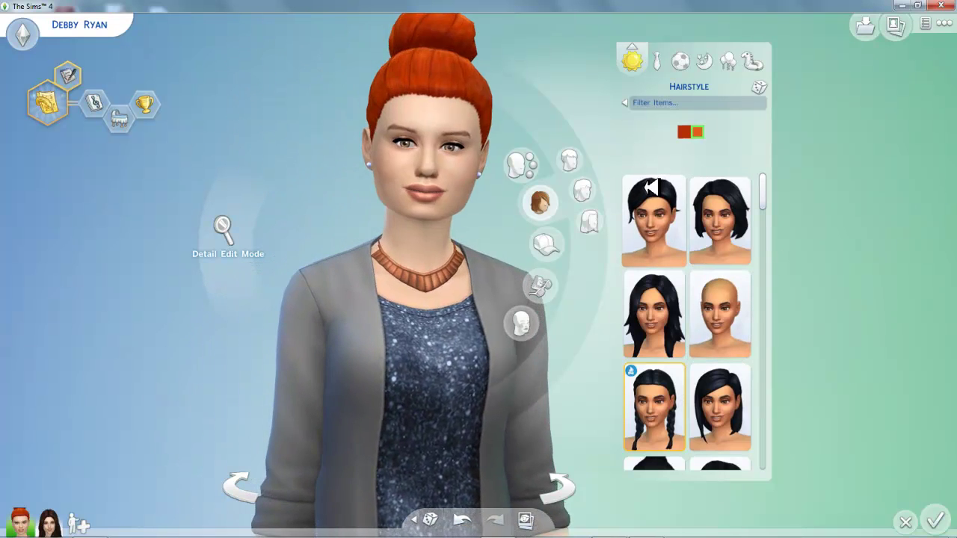
{"action": "scroll", "coordinate": [694, 241], "scroll_direction": "down", "scroll_amount": 2}
{"action": "scroll", "coordinate": [694, 242], "scroll_direction": "up", "scroll_amount": 2}
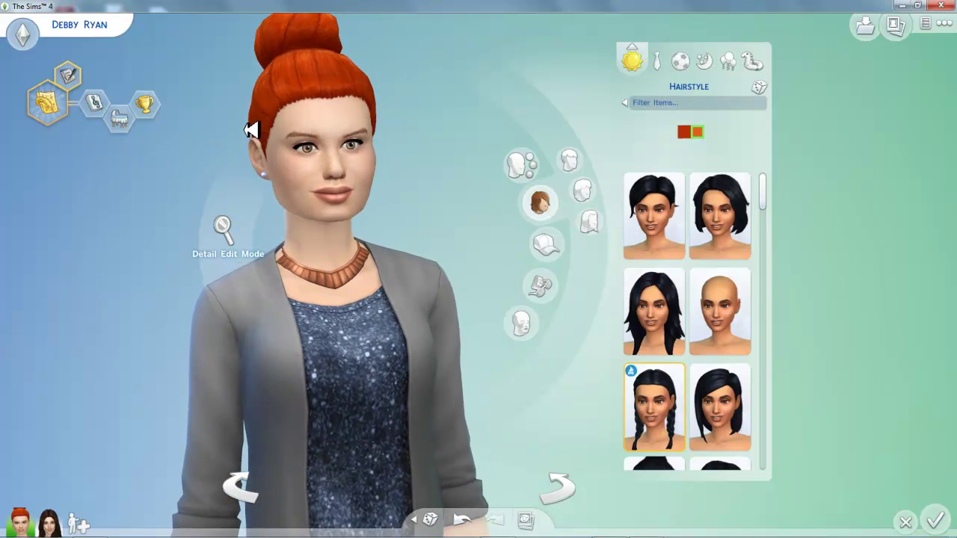
{"action": "scroll", "coordinate": [752, 273], "scroll_direction": "down", "scroll_amount": 2}
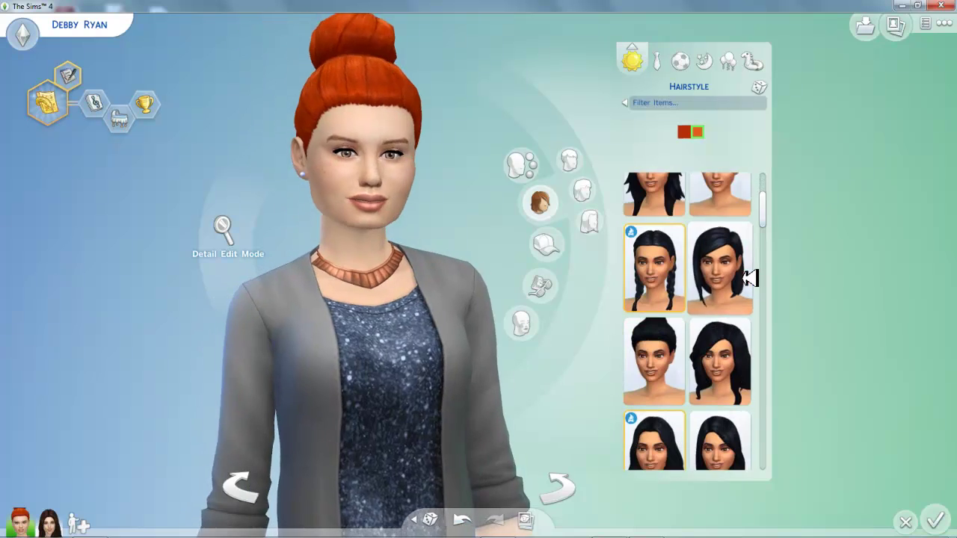
{"action": "scroll", "coordinate": [751, 273], "scroll_direction": "up", "scroll_amount": 2}
{"action": "left_click", "coordinate": [654, 213]}
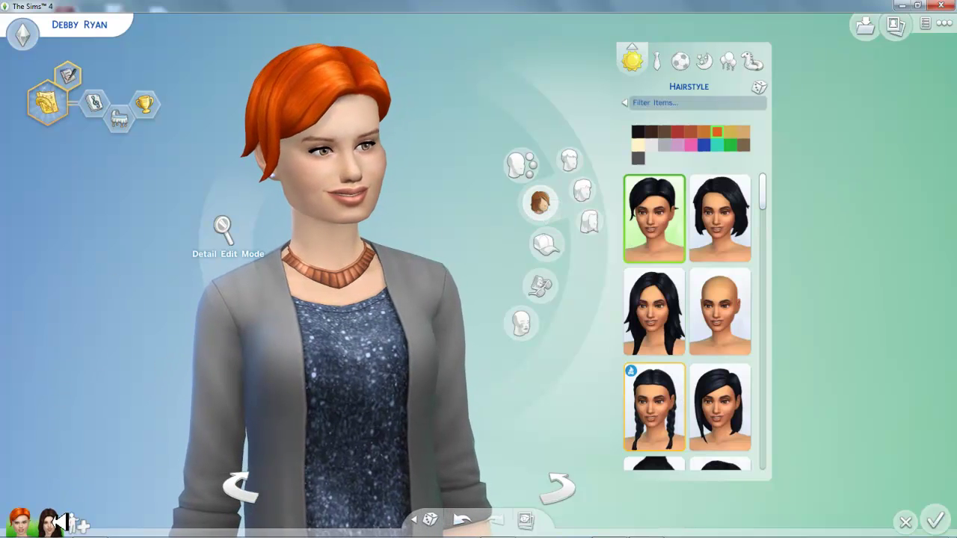
- Switch to the dark-haired Sim and apply the short pink-streaked hairstyle near the end of the catalog
{"action": "left_click", "coordinate": [51, 521]}
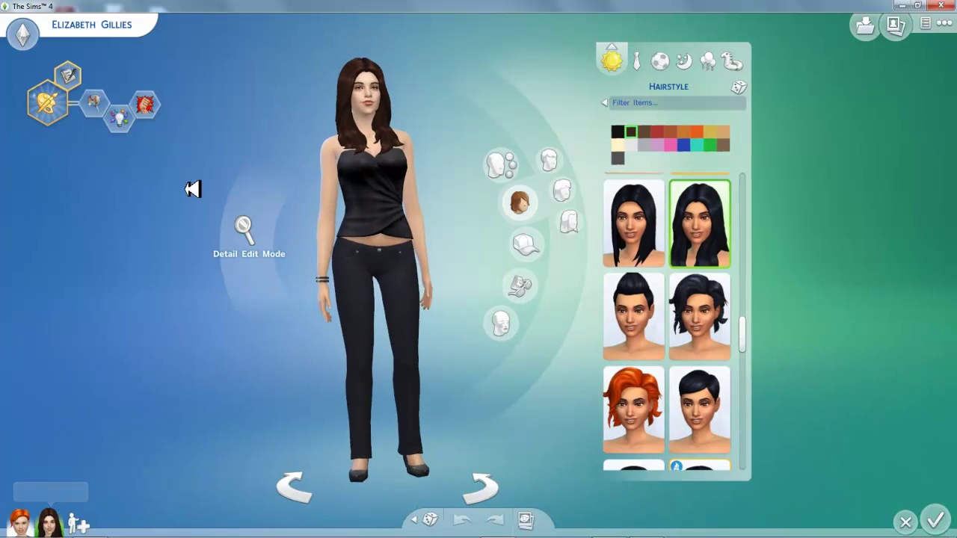
{"action": "scroll", "coordinate": [173, 251], "scroll_direction": "up", "scroll_amount": 1}
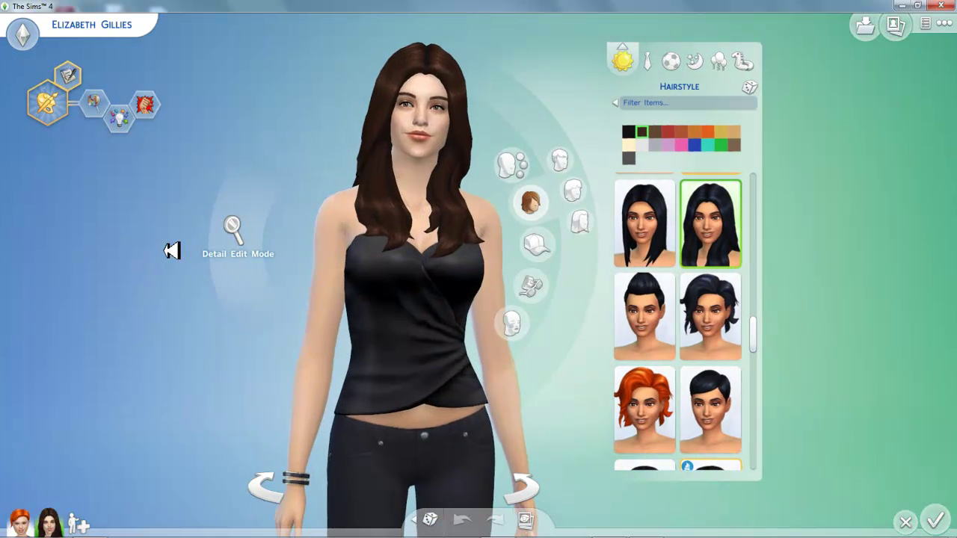
{"action": "left_click_drag", "start_coordinate": [384, 256], "coordinate": [350, 263]}
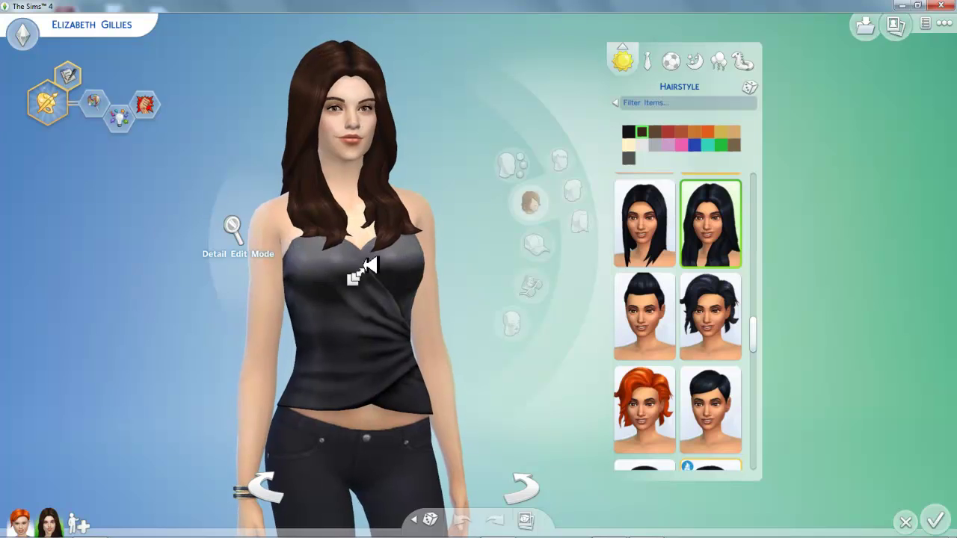
{"action": "left_click_drag", "start_coordinate": [763, 331], "coordinate": [751, 464]}
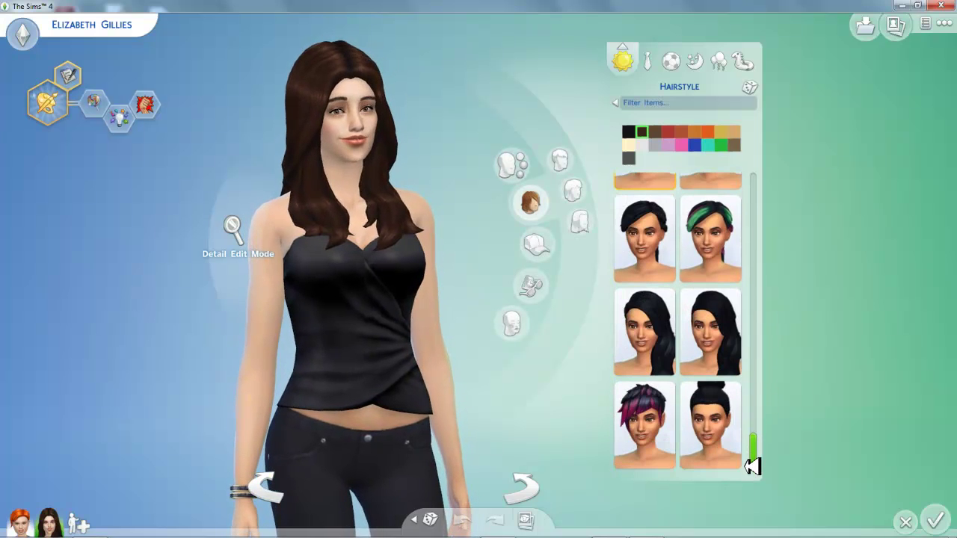
{"action": "left_click", "coordinate": [647, 435]}
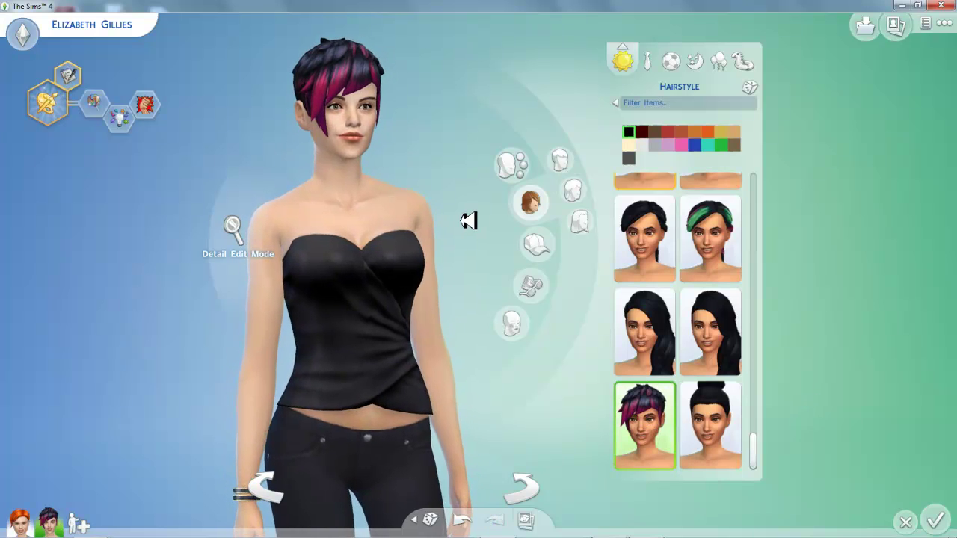
{"action": "scroll", "coordinate": [466, 218], "scroll_direction": "up", "scroll_amount": 2}
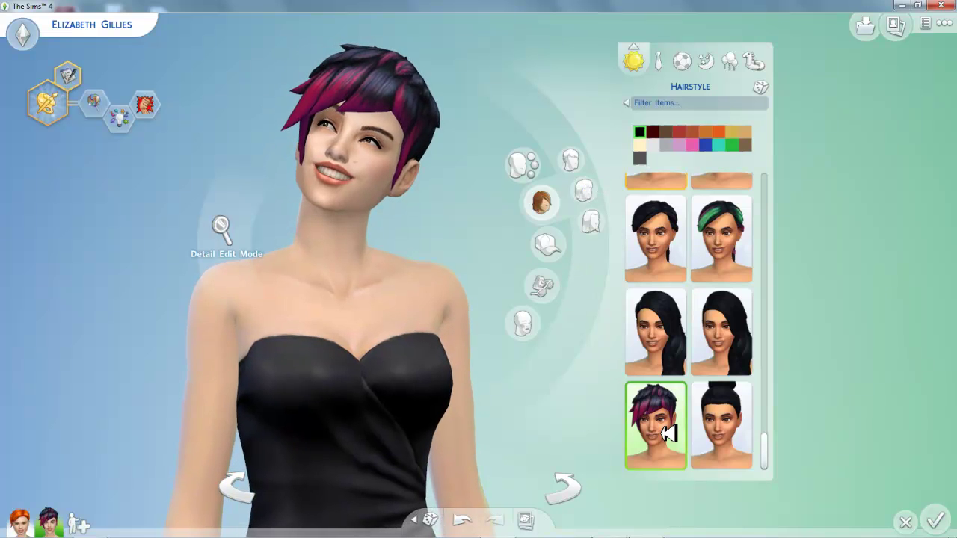
{"action": "left_click", "coordinate": [648, 132]}
{"action": "left_click", "coordinate": [652, 133]}
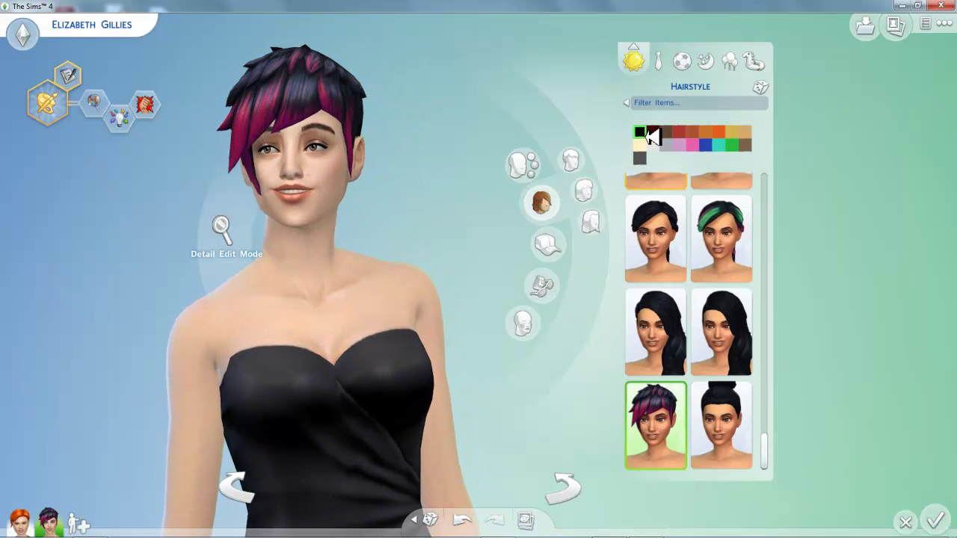
{"action": "left_click", "coordinate": [648, 132]}
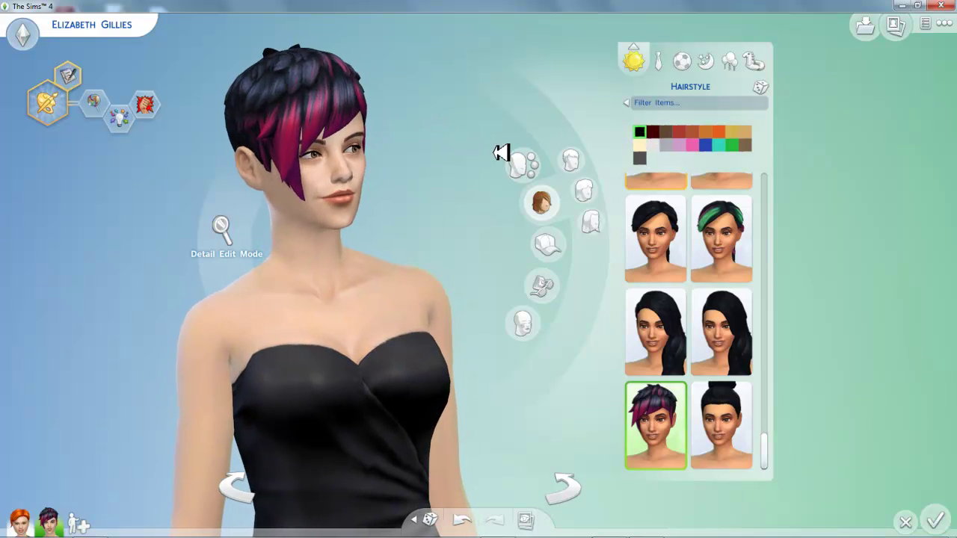
- Try the striped sombrero, the purple wizard hat and the tiger hat on the Sim one after another
{"action": "left_click", "coordinate": [552, 245]}
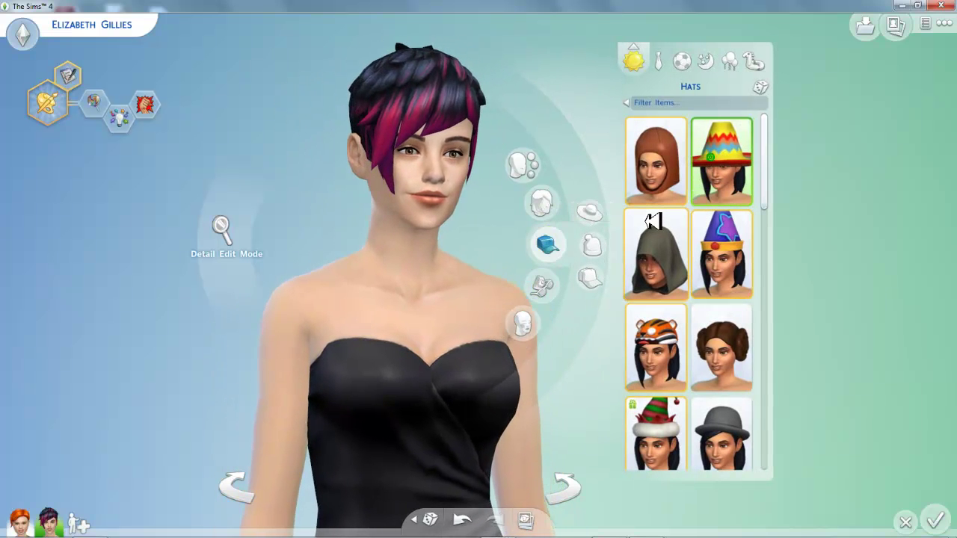
{"action": "left_click_drag", "start_coordinate": [260, 105], "coordinate": [260, 99]}
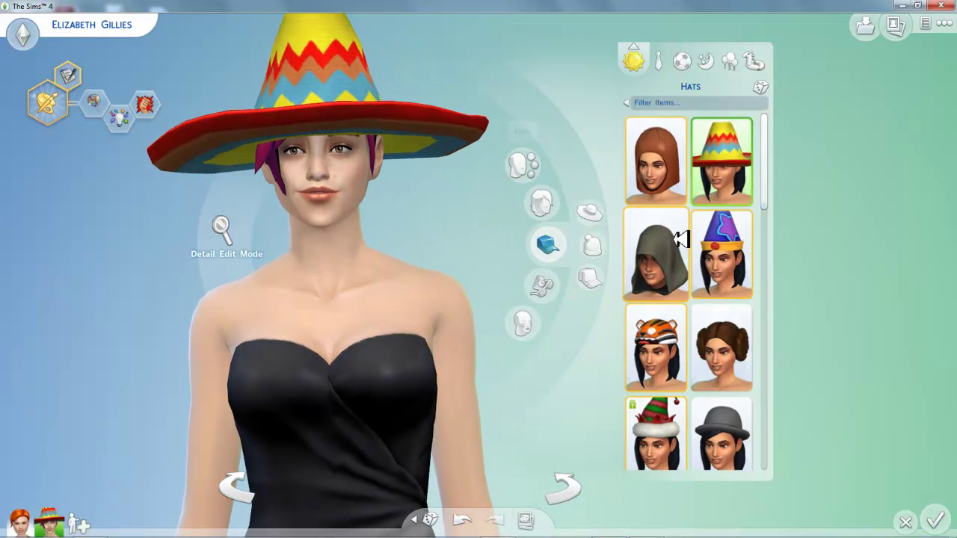
{"action": "left_click", "coordinate": [714, 247]}
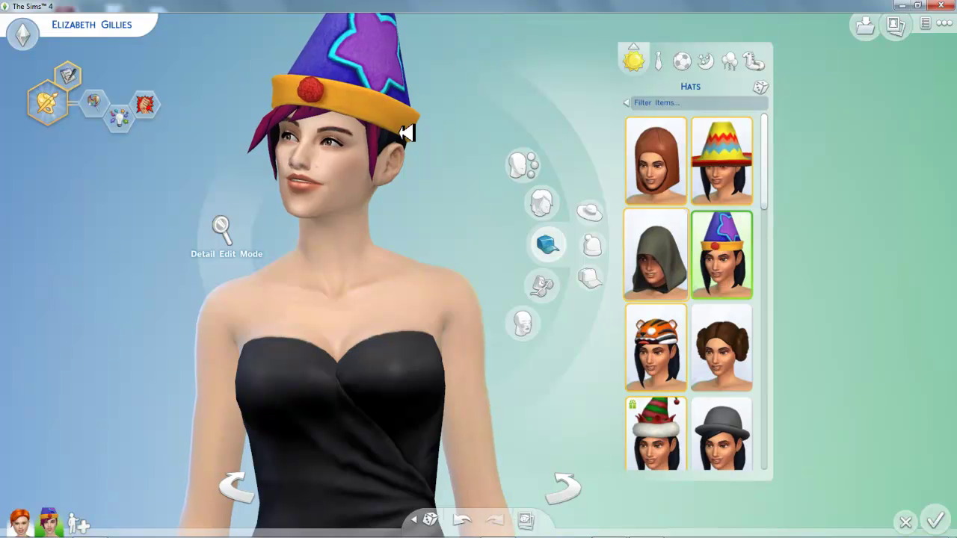
{"action": "left_click_drag", "start_coordinate": [341, 86], "coordinate": [331, 101]}
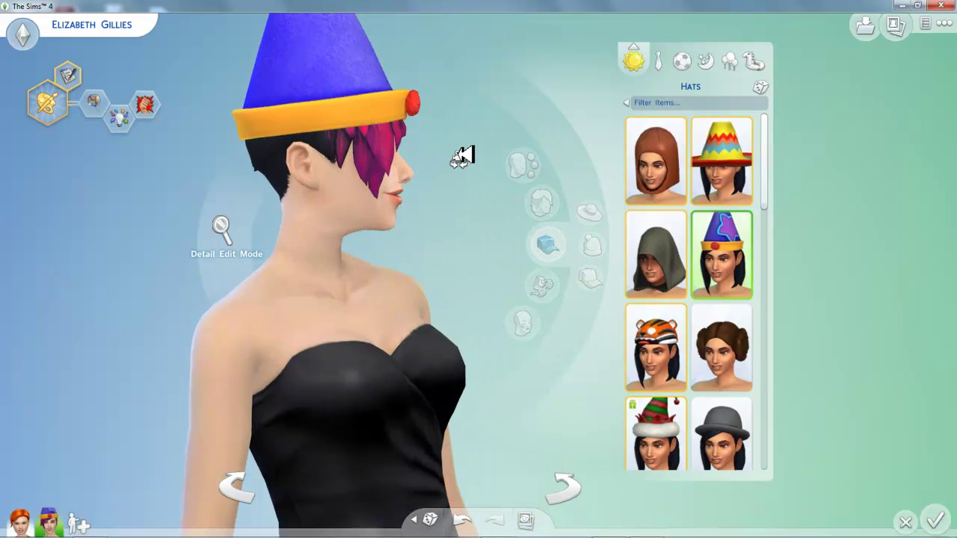
{"action": "left_click", "coordinate": [658, 350]}
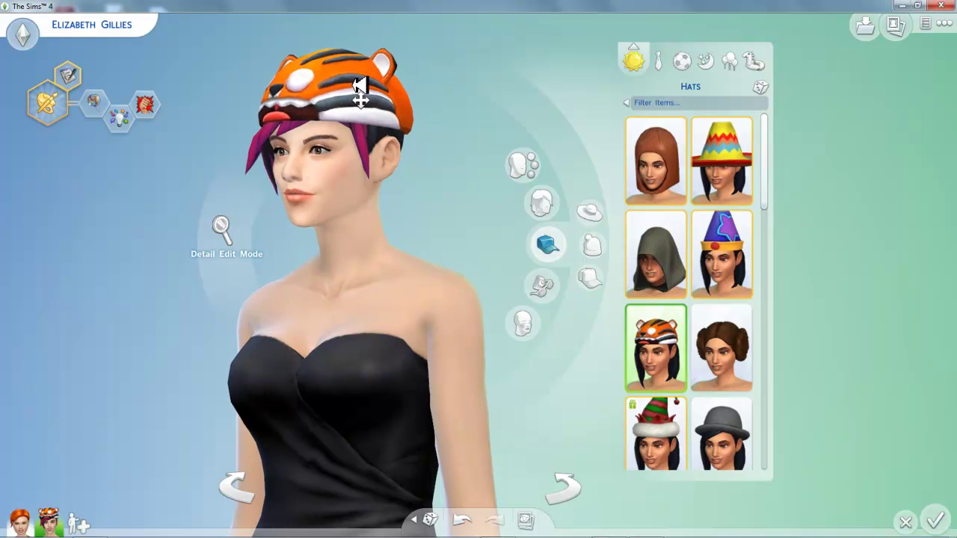
- Return to the hairstyle catalog and recolor the Sim's short streaked hair with the brown swatch
{"action": "left_click", "coordinate": [544, 203]}
{"action": "scroll", "coordinate": [650, 250], "scroll_direction": "up", "scroll_amount": 3}
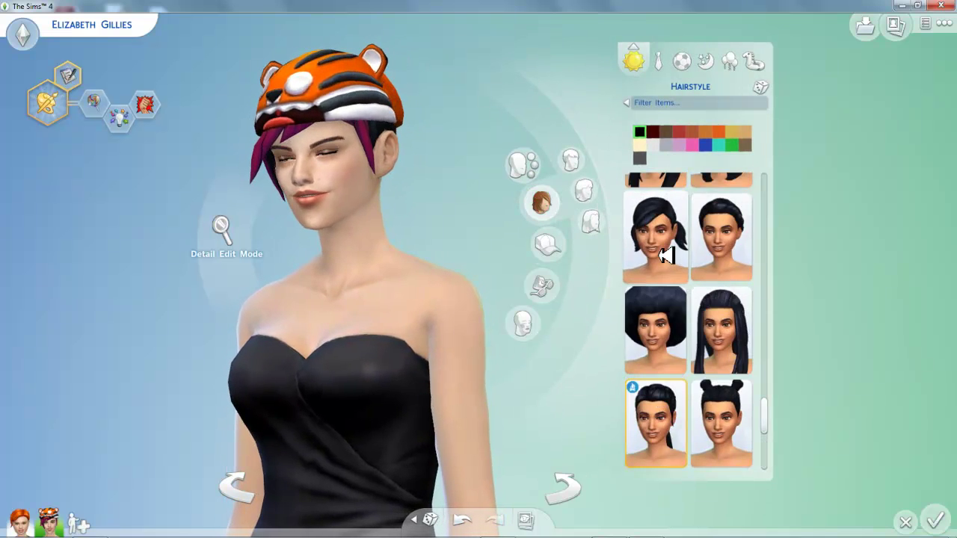
{"action": "scroll", "coordinate": [664, 256], "scroll_direction": "down", "scroll_amount": 5}
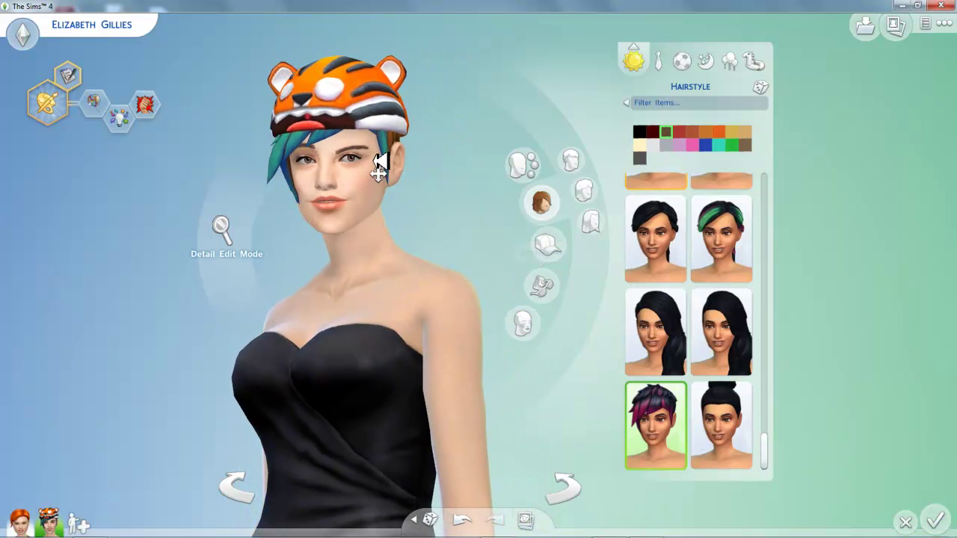
- Find the Dunkin' Donuts visor among the hats, put it on the Sim and check how it sits from behind
{"action": "left_click", "coordinate": [567, 244]}
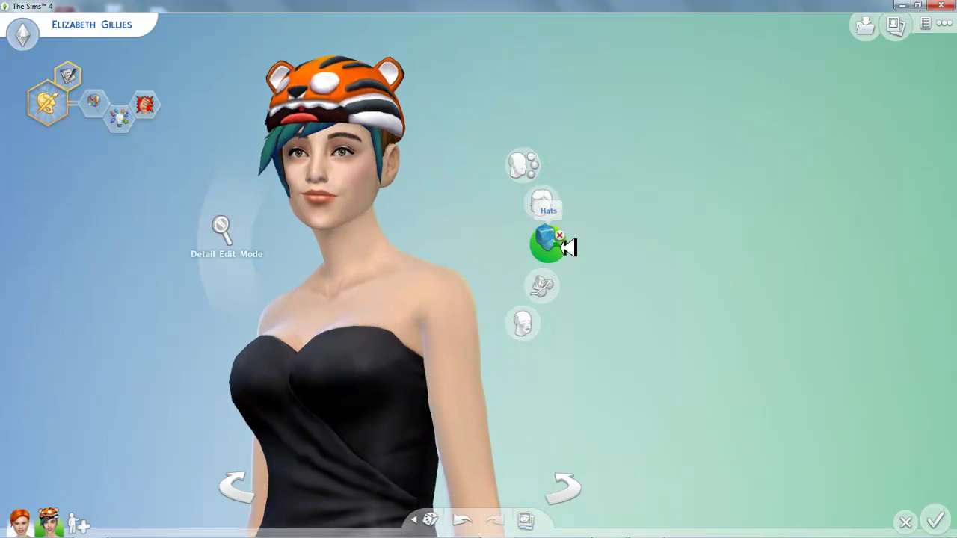
{"action": "scroll", "coordinate": [682, 234], "scroll_direction": "down", "scroll_amount": 3}
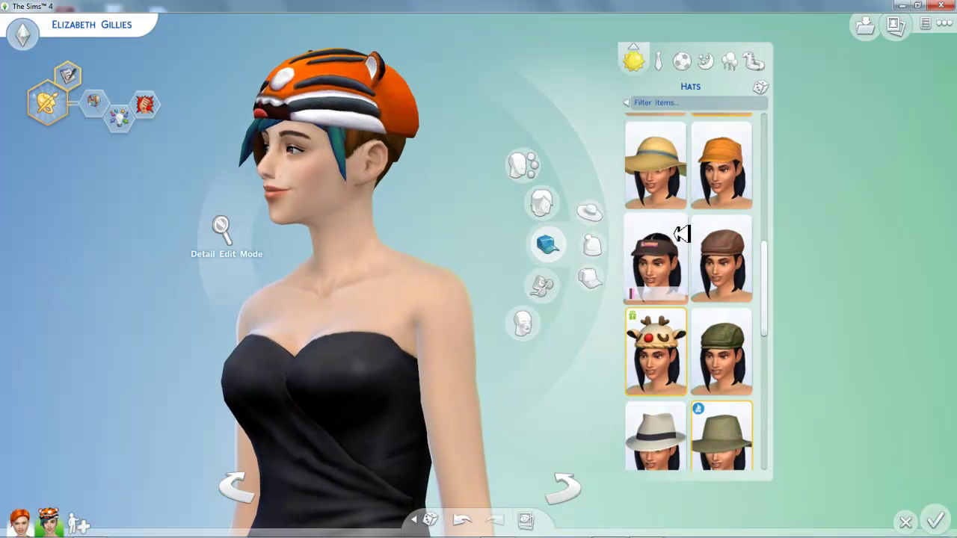
{"action": "scroll", "coordinate": [682, 234], "scroll_direction": "down", "scroll_amount": 1}
{"action": "scroll", "coordinate": [681, 234], "scroll_direction": "down", "scroll_amount": 1}
{"action": "scroll", "coordinate": [682, 234], "scroll_direction": "up", "scroll_amount": 1}
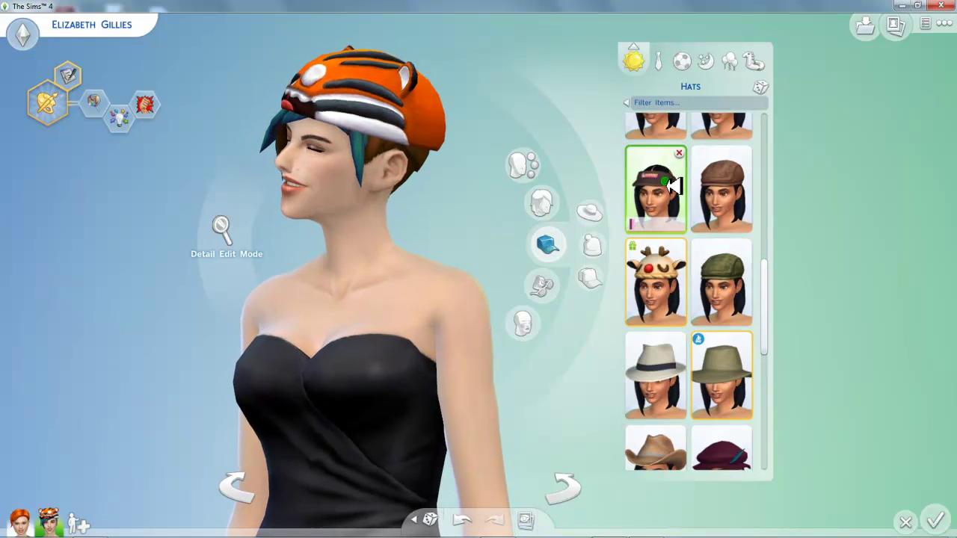
{"action": "left_click_drag", "start_coordinate": [373, 181], "coordinate": [397, 179]}
{"action": "left_click_drag", "start_coordinate": [320, 120], "coordinate": [434, 142]}
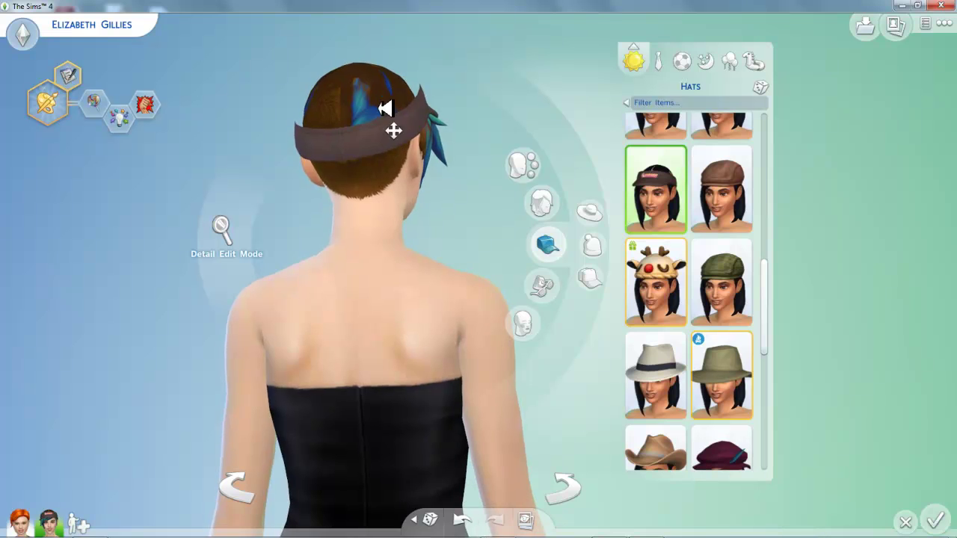
{"action": "left_click_drag", "start_coordinate": [402, 110], "coordinate": [455, 99]}
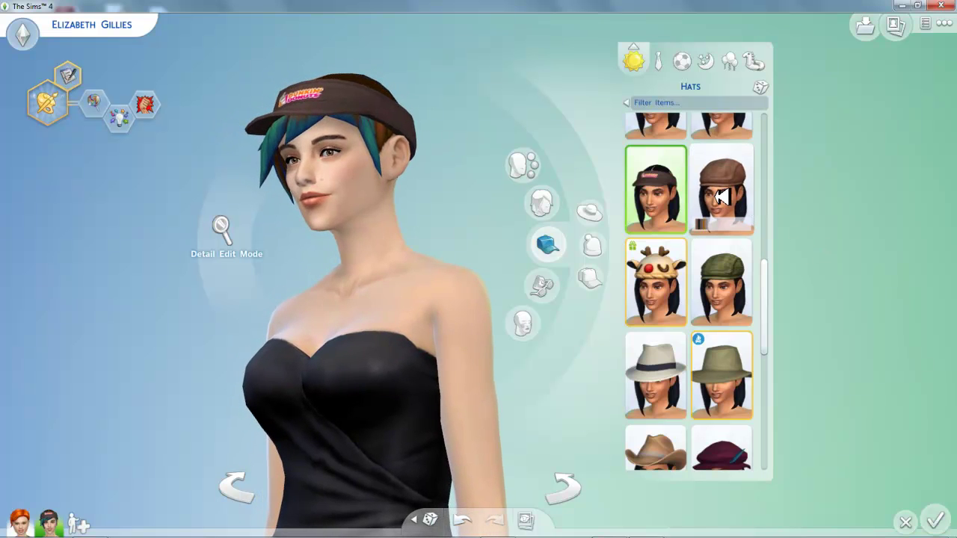
- Look through the rest of the hat catalog and examine the visor's fit over the hair from several angles
{"action": "scroll", "coordinate": [721, 200], "scroll_direction": "up", "scroll_amount": 2}
{"action": "scroll", "coordinate": [721, 225], "scroll_direction": "down", "scroll_amount": 1}
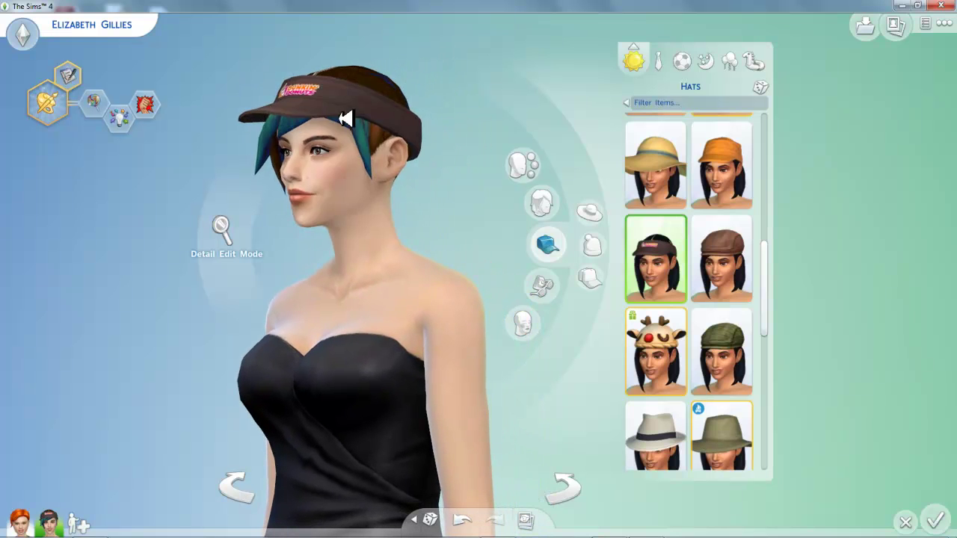
{"action": "scroll", "coordinate": [689, 216], "scroll_direction": "down", "scroll_amount": 2}
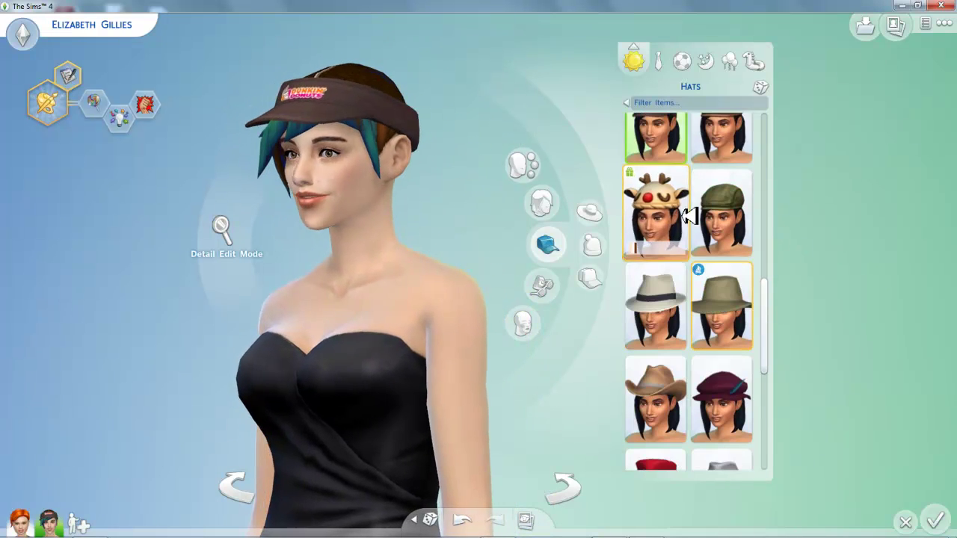
{"action": "scroll", "coordinate": [689, 216], "scroll_direction": "down", "scroll_amount": 2}
{"action": "scroll", "coordinate": [689, 216], "scroll_direction": "down", "scroll_amount": 1}
{"action": "scroll", "coordinate": [689, 216], "scroll_direction": "down", "scroll_amount": 1}
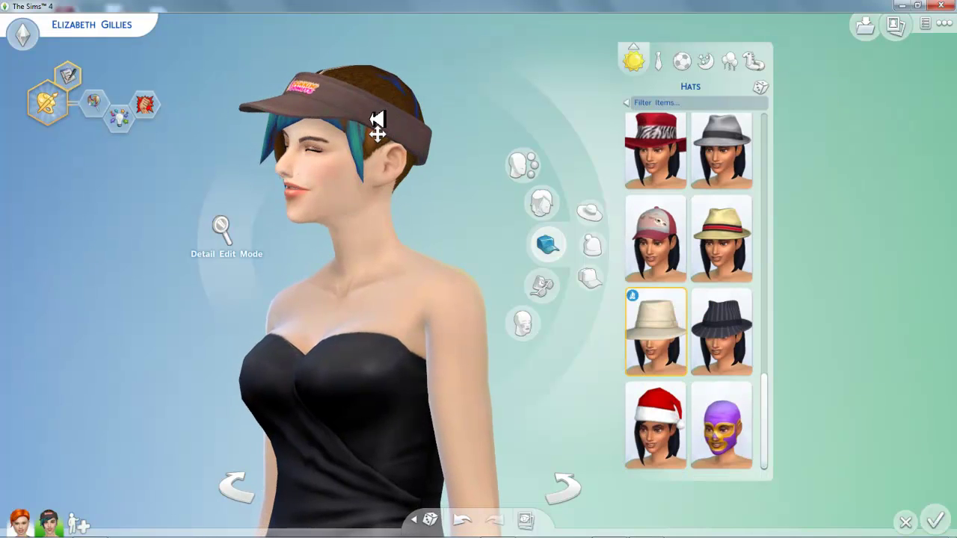
{"action": "scroll", "coordinate": [375, 127], "scroll_direction": "up", "scroll_amount": 2}
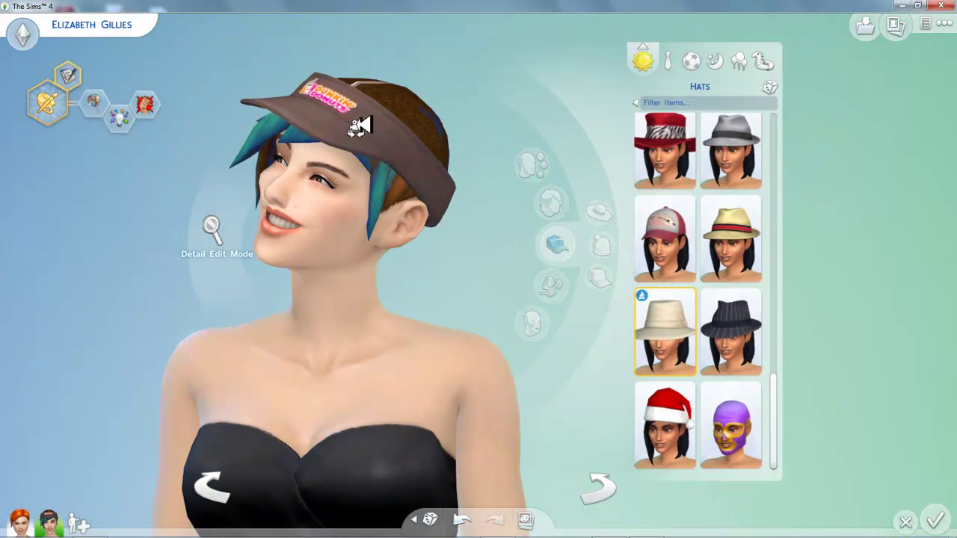
{"action": "scroll", "coordinate": [405, 142], "scroll_direction": "down", "scroll_amount": 2}
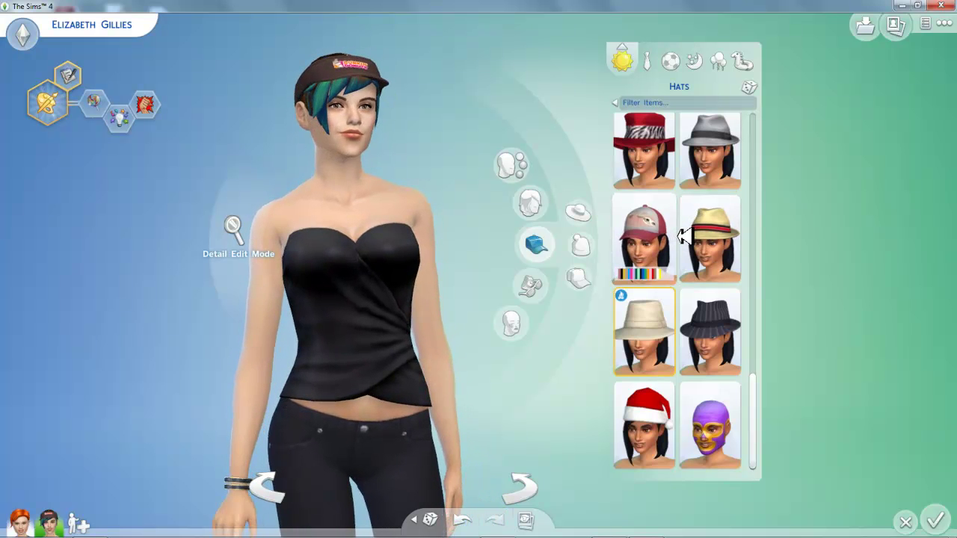
{"action": "left_click_drag", "start_coordinate": [406, 153], "coordinate": [404, 148]}
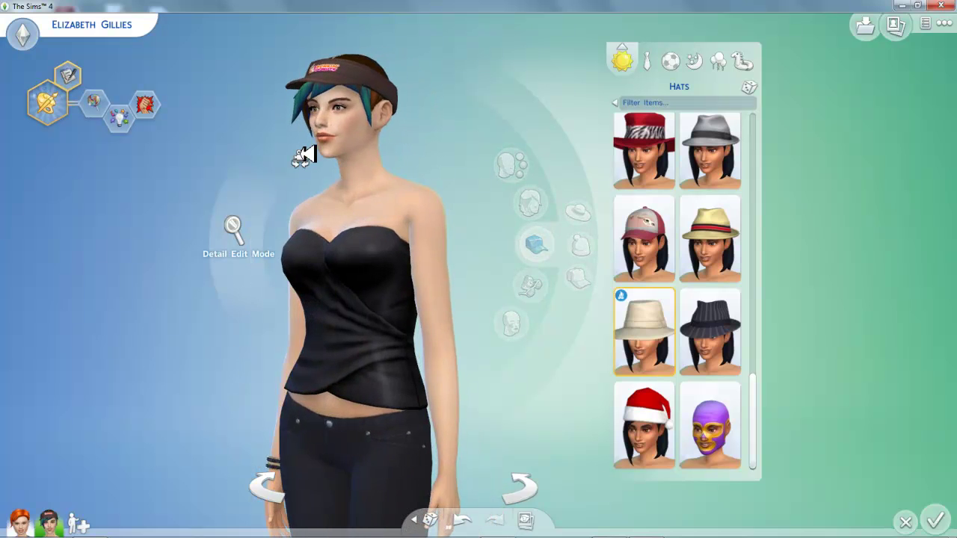
{"action": "left_click_drag", "start_coordinate": [303, 155], "coordinate": [306, 154]}
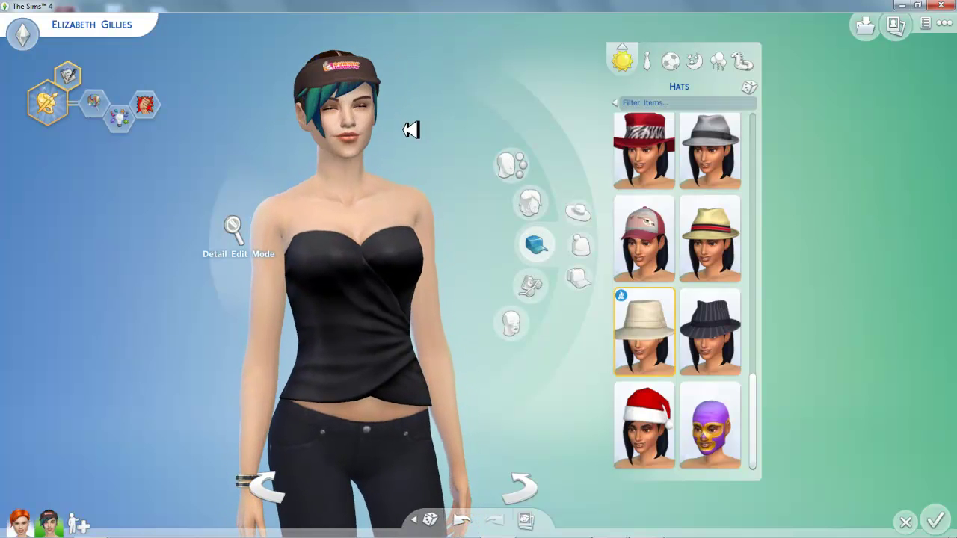
{"action": "scroll", "coordinate": [710, 263], "scroll_direction": "up", "scroll_amount": 10}
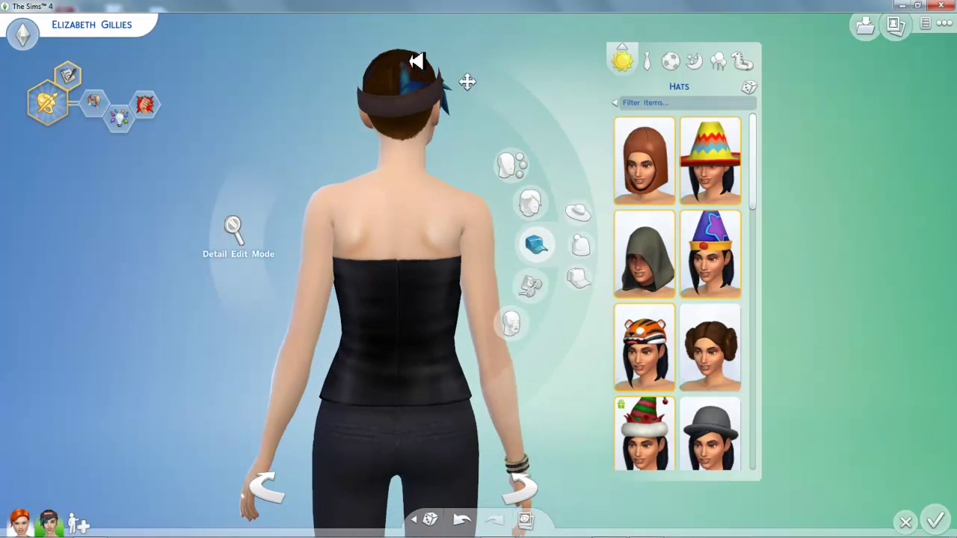
- Recolor the Sim's short streaked hair with the black swatch and inspect it under the visor from the side and front
{"action": "left_click", "coordinate": [536, 201]}
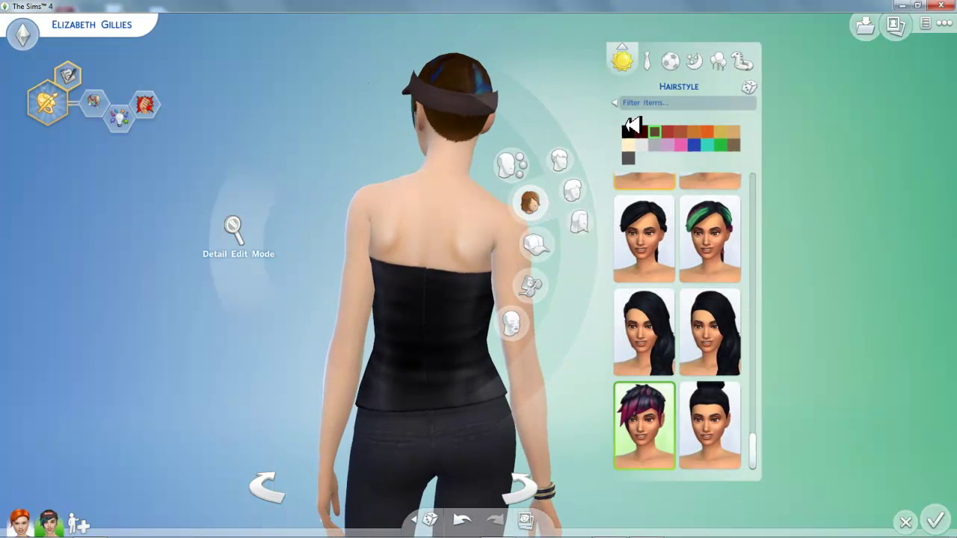
{"action": "left_click", "coordinate": [628, 129]}
{"action": "left_click_drag", "start_coordinate": [340, 138], "coordinate": [307, 142]}
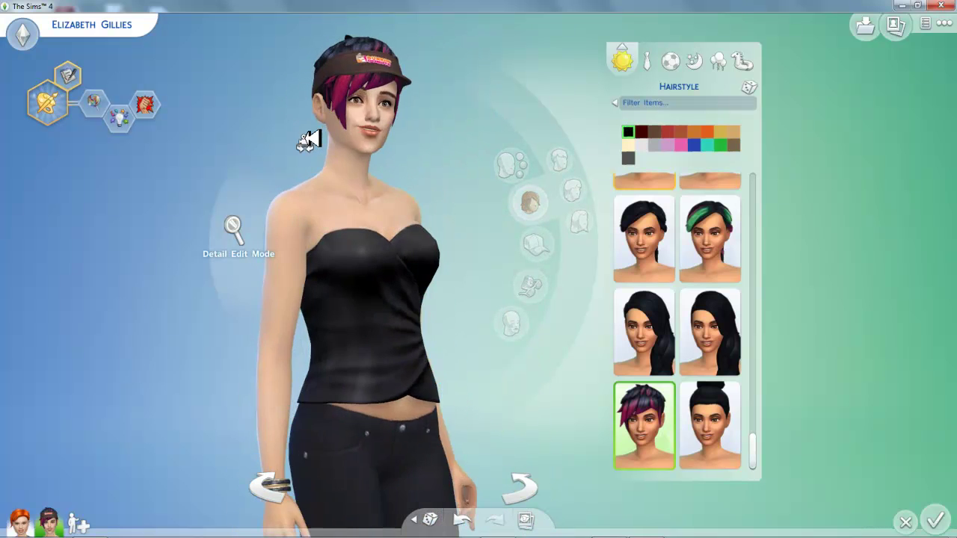
{"action": "scroll", "coordinate": [363, 135], "scroll_direction": "up", "scroll_amount": 2}
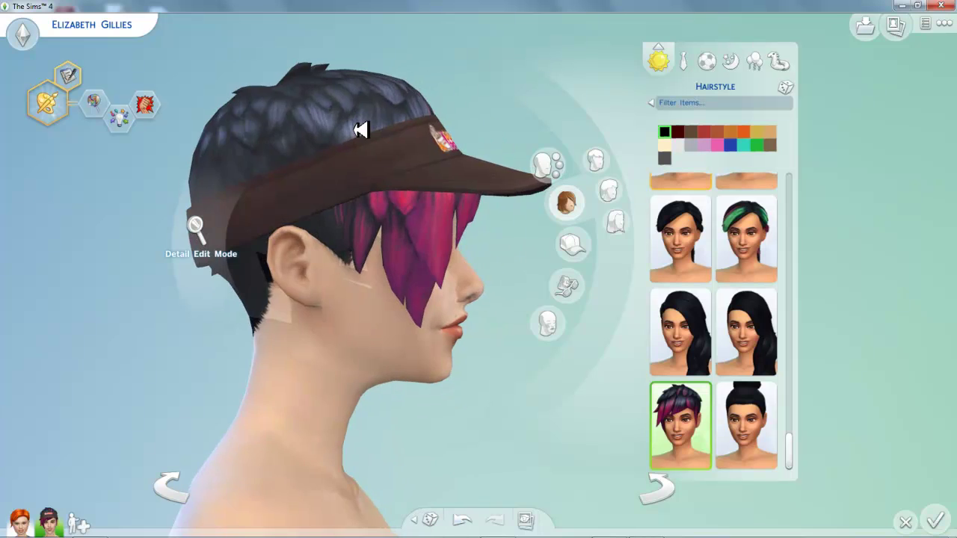
{"action": "scroll", "coordinate": [402, 158], "scroll_direction": "down", "scroll_amount": 2}
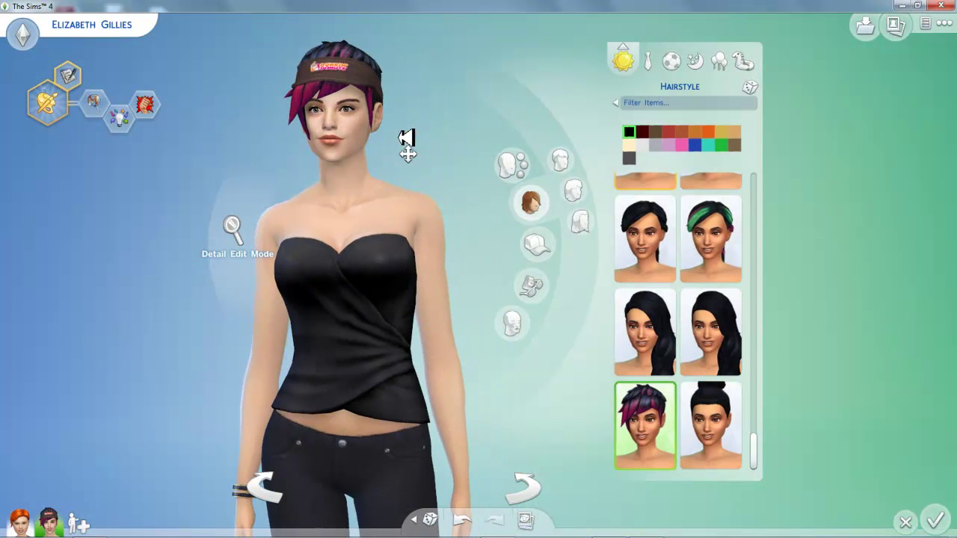
{"action": "scroll", "coordinate": [403, 133], "scroll_direction": "up", "scroll_amount": 2}
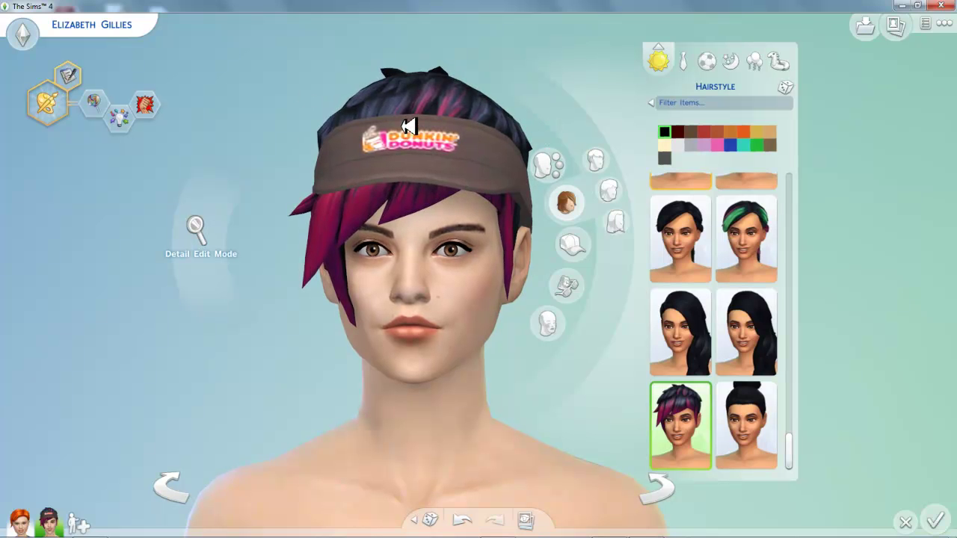
{"action": "scroll", "coordinate": [408, 125], "scroll_direction": "down", "scroll_amount": 2}
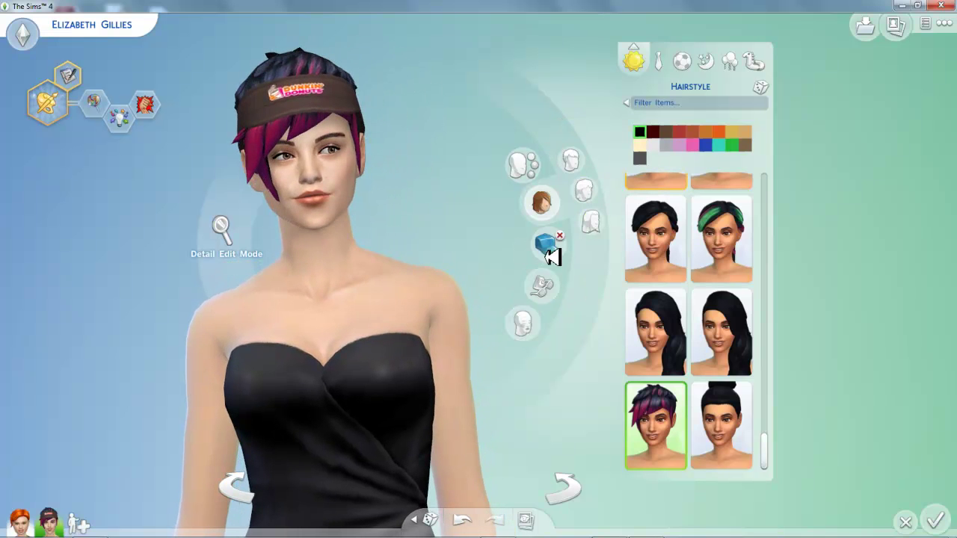
- Dress the Sim in the Dunkin' Donuts apron uniform at the end of the full-body catalog and inspect the logo up close
{"action": "left_click", "coordinate": [479, 376]}
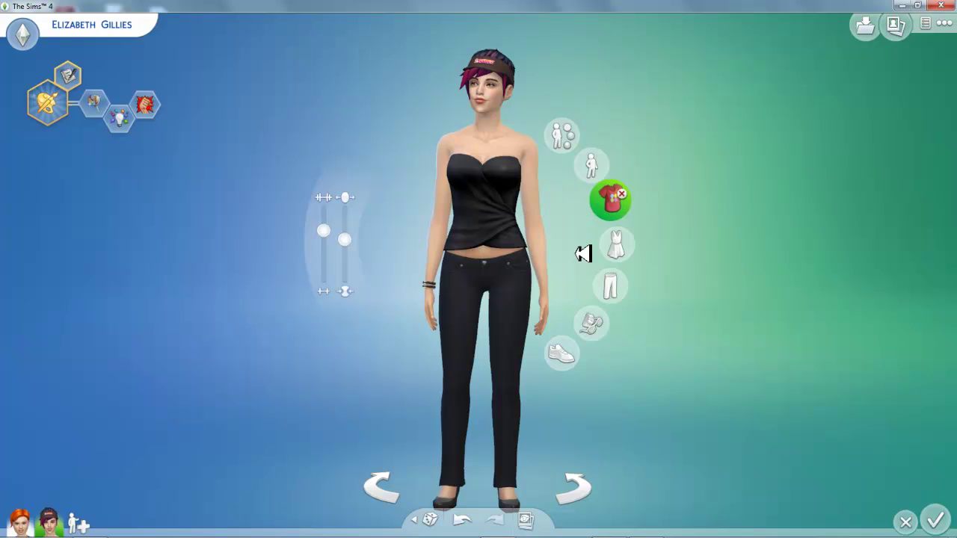
{"action": "left_click", "coordinate": [583, 254]}
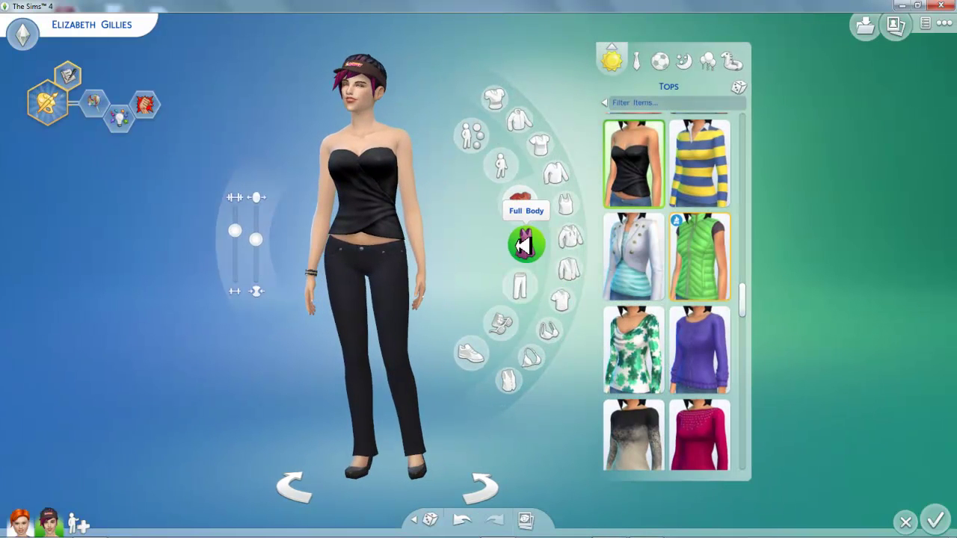
{"action": "scroll", "coordinate": [627, 262], "scroll_direction": "down", "scroll_amount": 3}
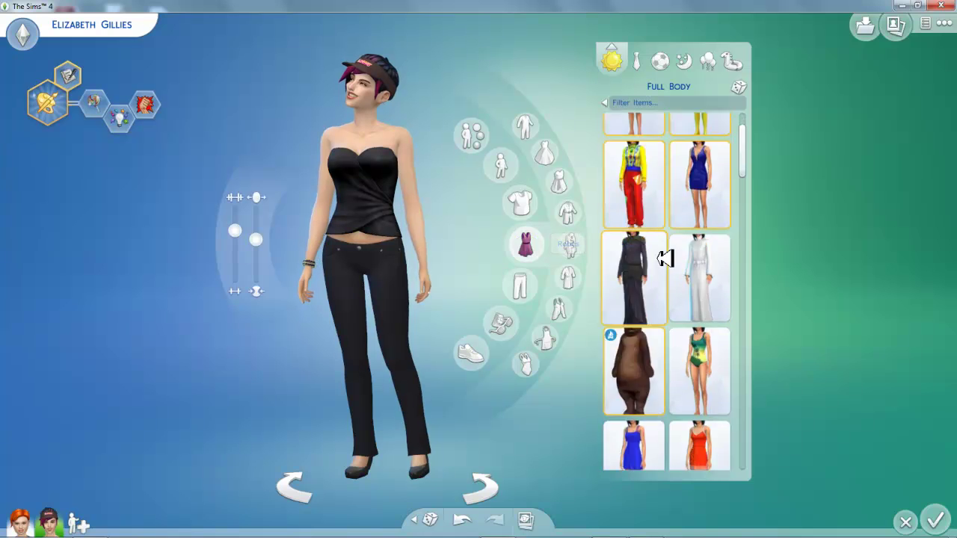
{"action": "scroll", "coordinate": [665, 259], "scroll_direction": "down", "scroll_amount": 10}
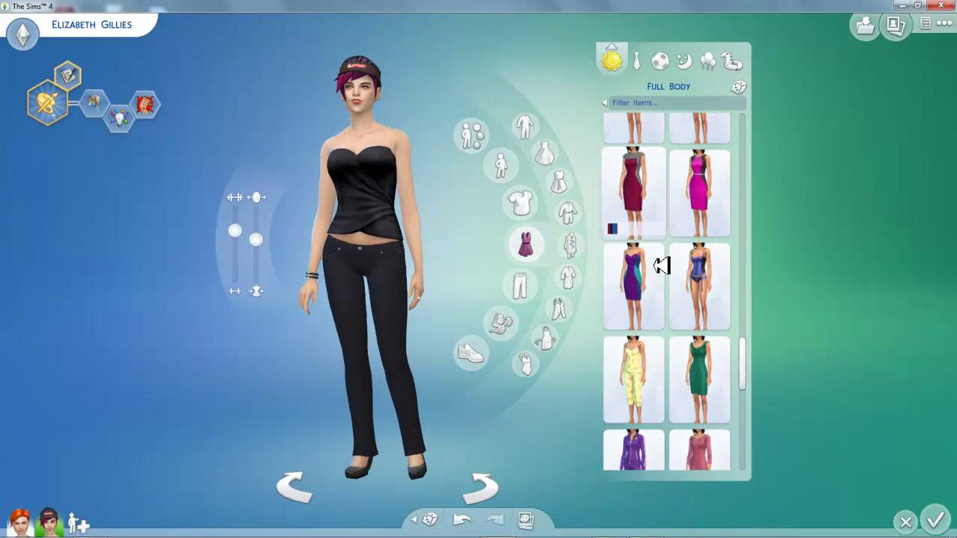
{"action": "scroll", "coordinate": [659, 267], "scroll_direction": "down", "scroll_amount": 2}
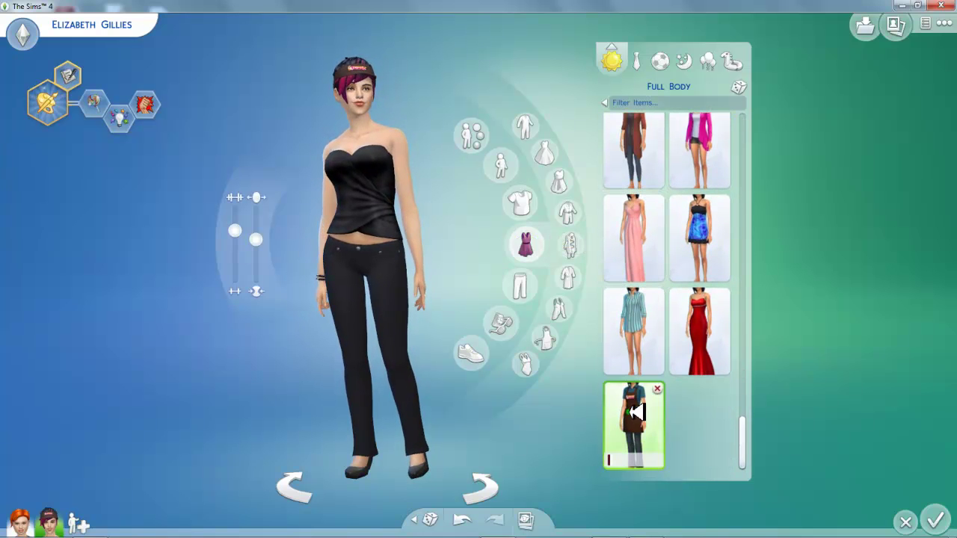
{"action": "scroll", "coordinate": [375, 345], "scroll_direction": "up", "scroll_amount": 2}
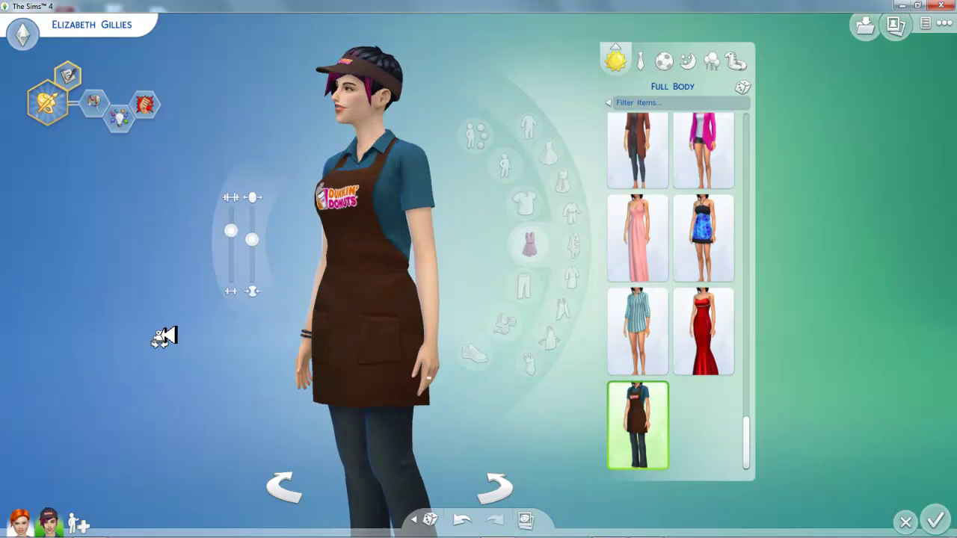
{"action": "scroll", "coordinate": [337, 261], "scroll_direction": "up", "scroll_amount": 3}
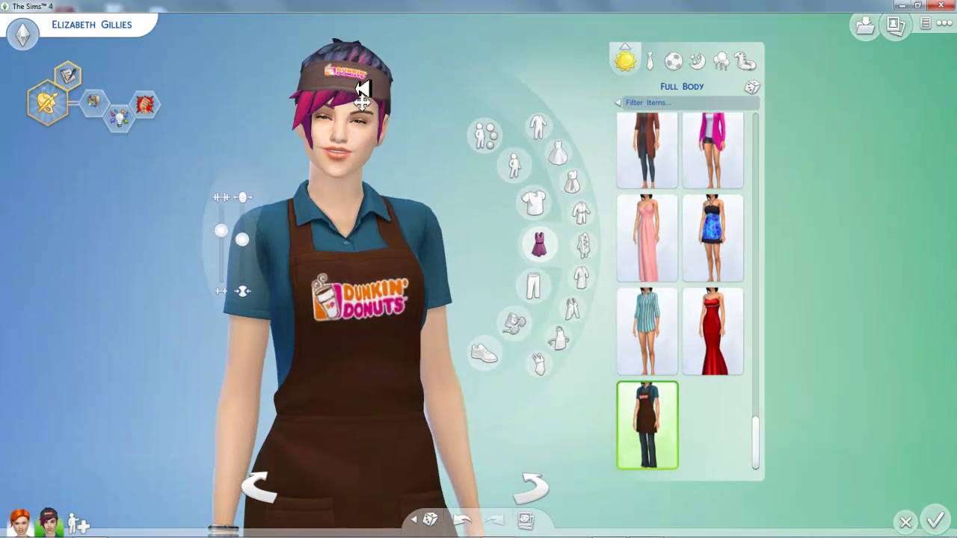
- Examine the Dunkin' Donuts uniform and matching visor on the Sim from the front and side, both full figure and close up
{"action": "scroll", "coordinate": [316, 214], "scroll_direction": "down", "scroll_amount": 1}
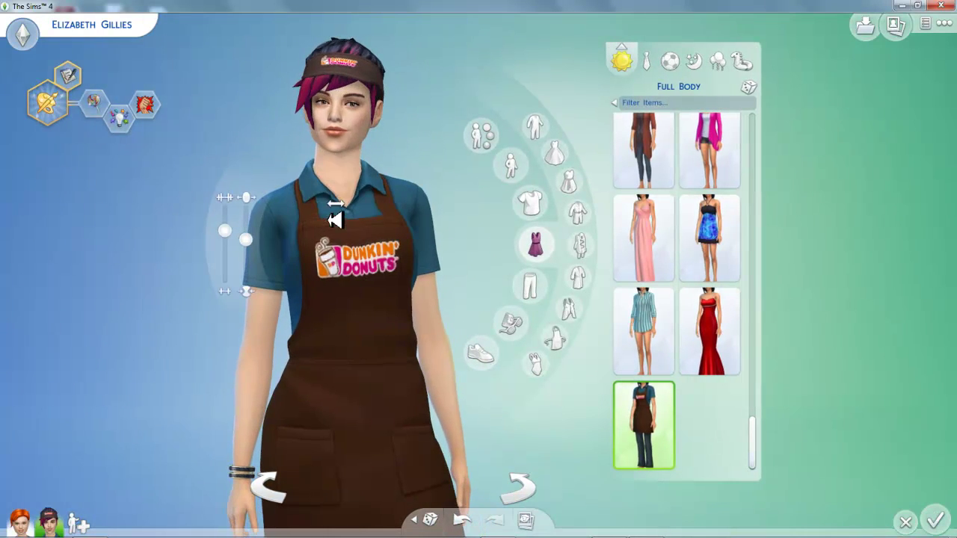
{"action": "scroll", "coordinate": [335, 219], "scroll_direction": "down", "scroll_amount": 1}
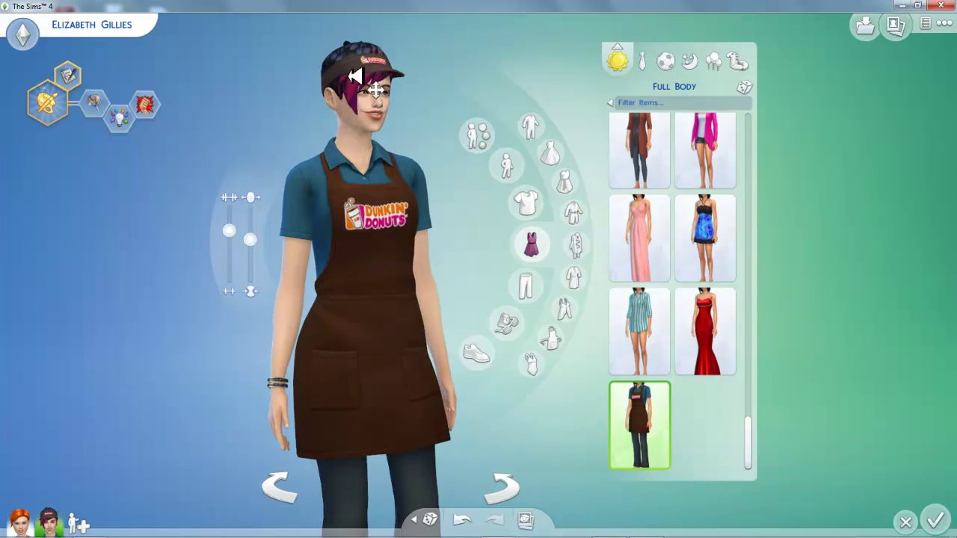
{"action": "left_click_drag", "start_coordinate": [346, 101], "coordinate": [342, 98]}
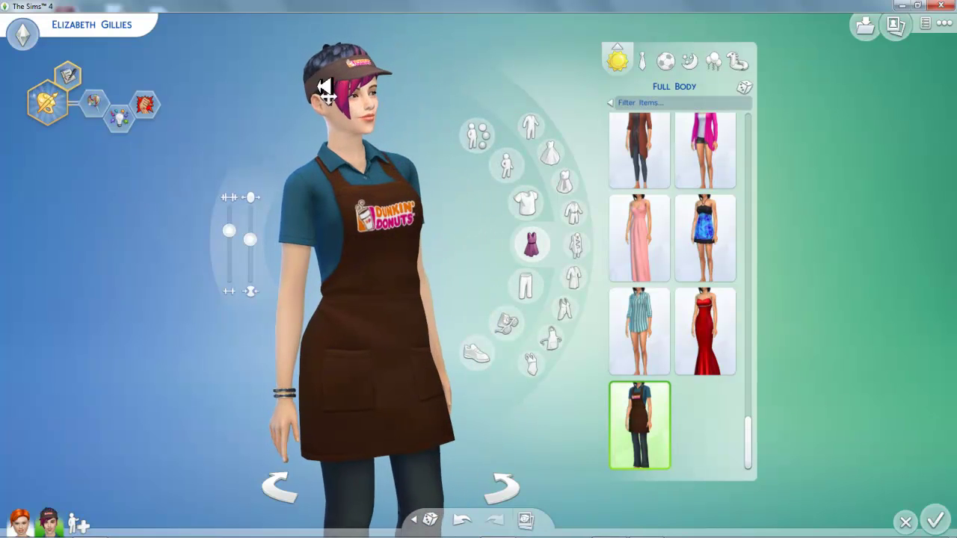
{"action": "left_click_drag", "start_coordinate": [392, 73], "coordinate": [422, 83]}
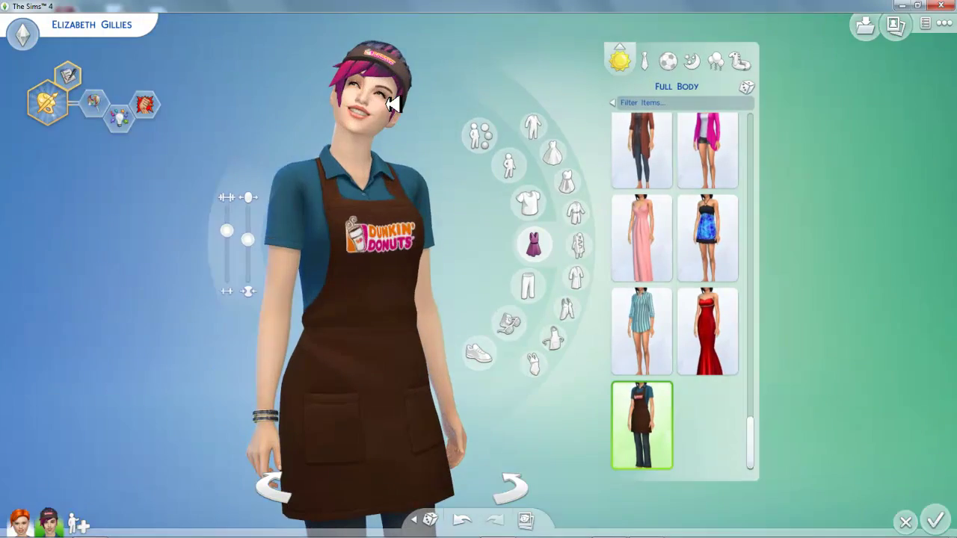
{"action": "scroll", "coordinate": [383, 126], "scroll_direction": "up", "scroll_amount": 3}
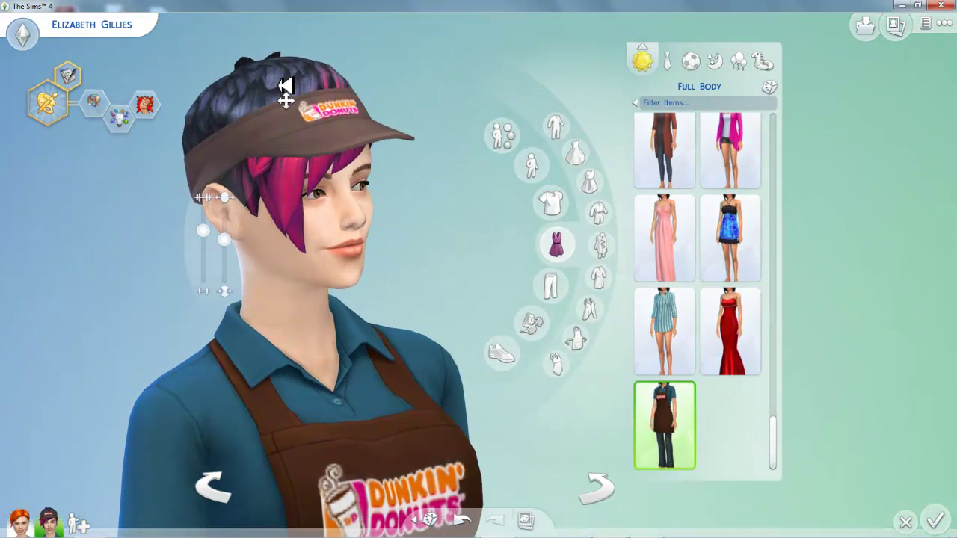
{"action": "scroll", "coordinate": [284, 86], "scroll_direction": "down", "scroll_amount": 3}
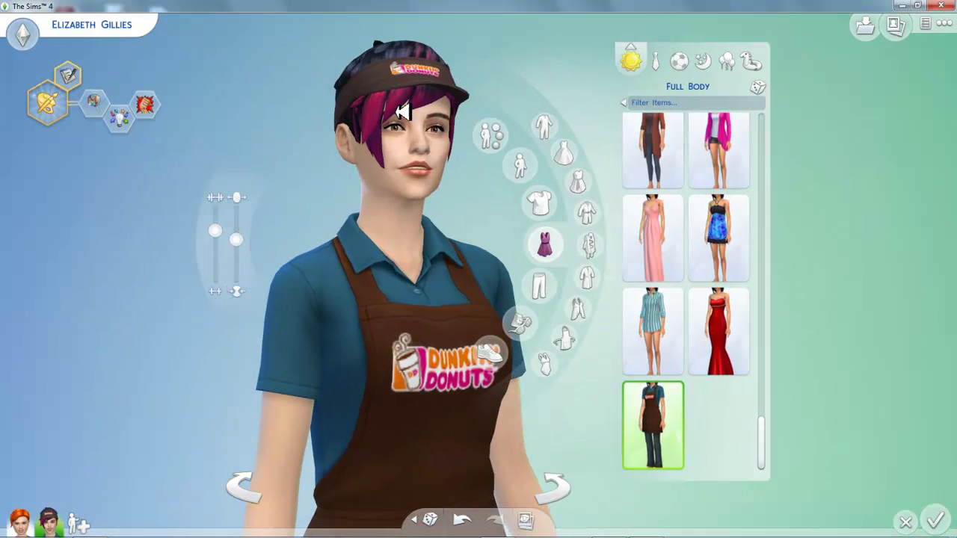
{"action": "scroll", "coordinate": [377, 124], "scroll_direction": "down", "scroll_amount": 2}
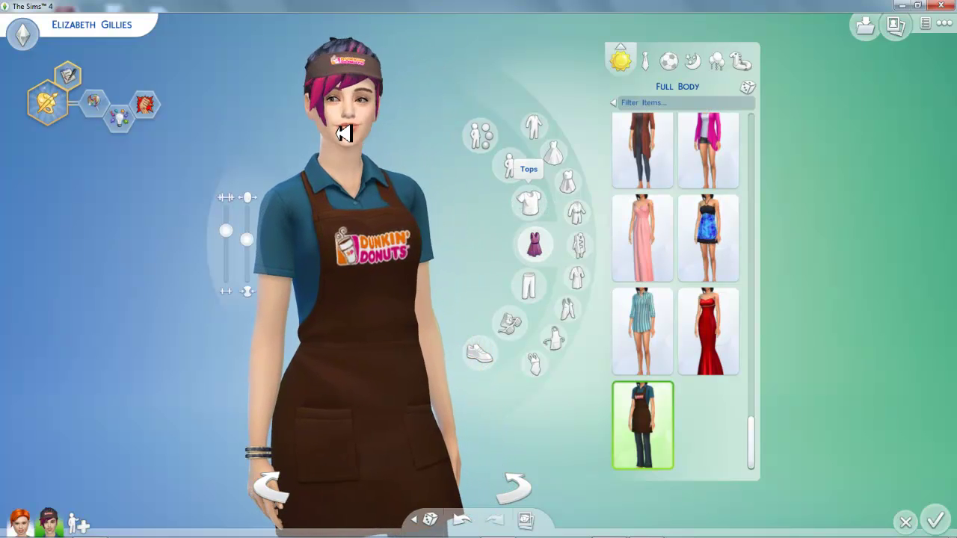
- Find the worn Dunkin' Donuts visor in the hat catalog and change it to the pink Nike swatch
{"action": "left_click", "coordinate": [334, 75]}
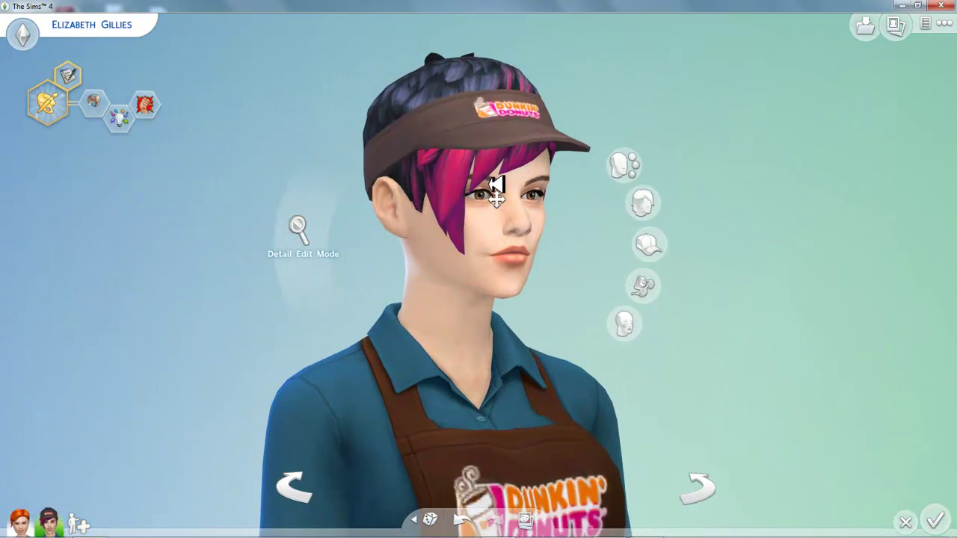
{"action": "left_click", "coordinate": [495, 188]}
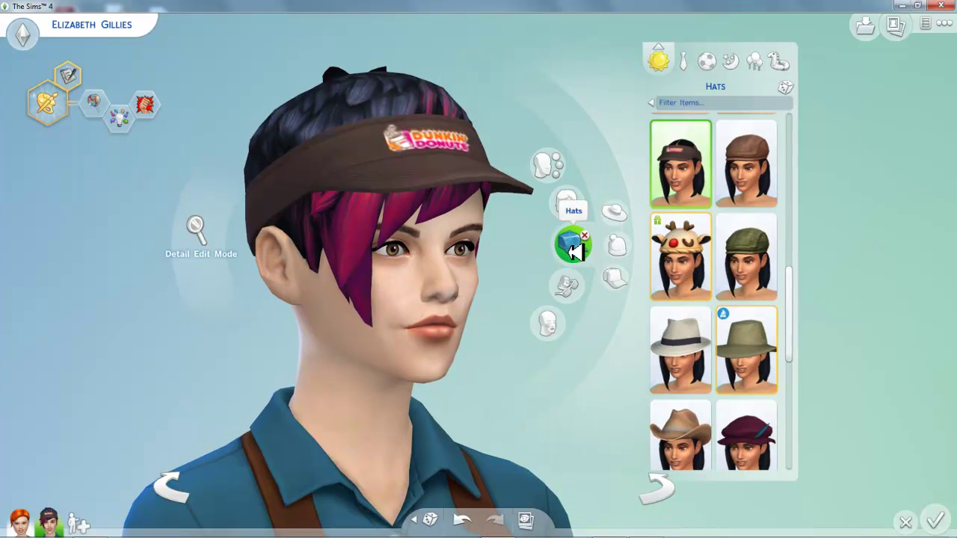
{"action": "scroll", "coordinate": [724, 260], "scroll_direction": "down", "scroll_amount": 6}
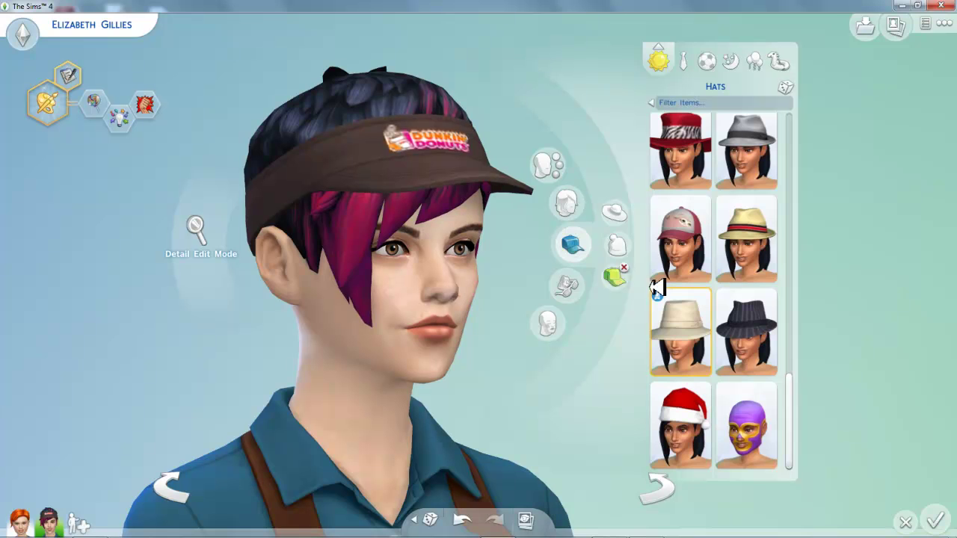
{"action": "scroll", "coordinate": [720, 304], "scroll_direction": "up", "scroll_amount": 5}
{"action": "scroll", "coordinate": [719, 304], "scroll_direction": "up", "scroll_amount": 3}
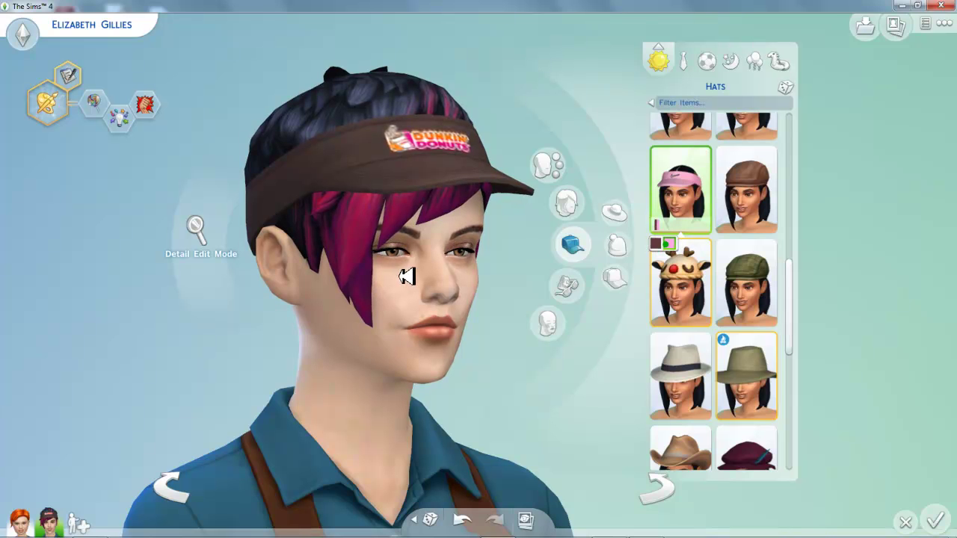
- Inspect the pink Nike visor's logo and its fit over the streaked hair from the front and both sides
{"action": "scroll", "coordinate": [410, 230], "scroll_direction": "down", "scroll_amount": 2}
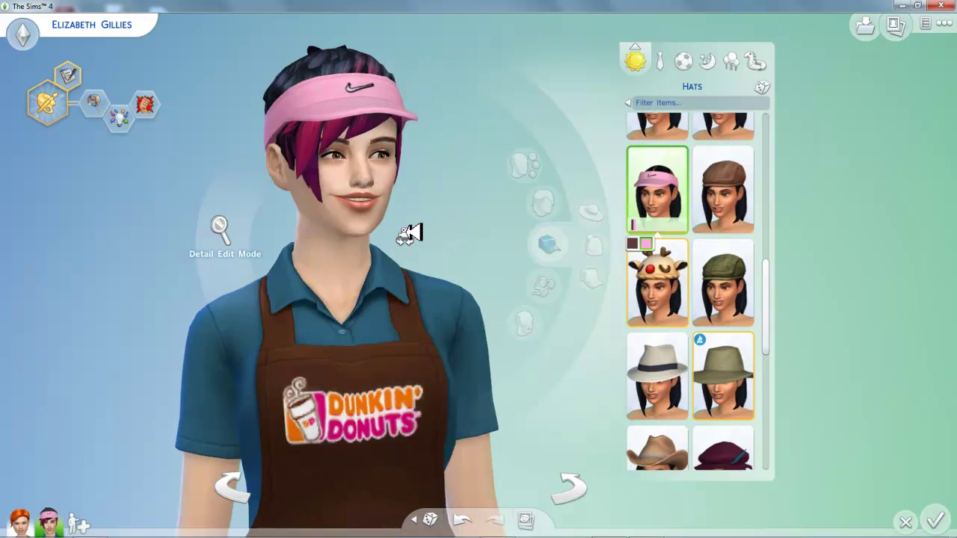
{"action": "scroll", "coordinate": [402, 230], "scroll_direction": "up", "scroll_amount": 2}
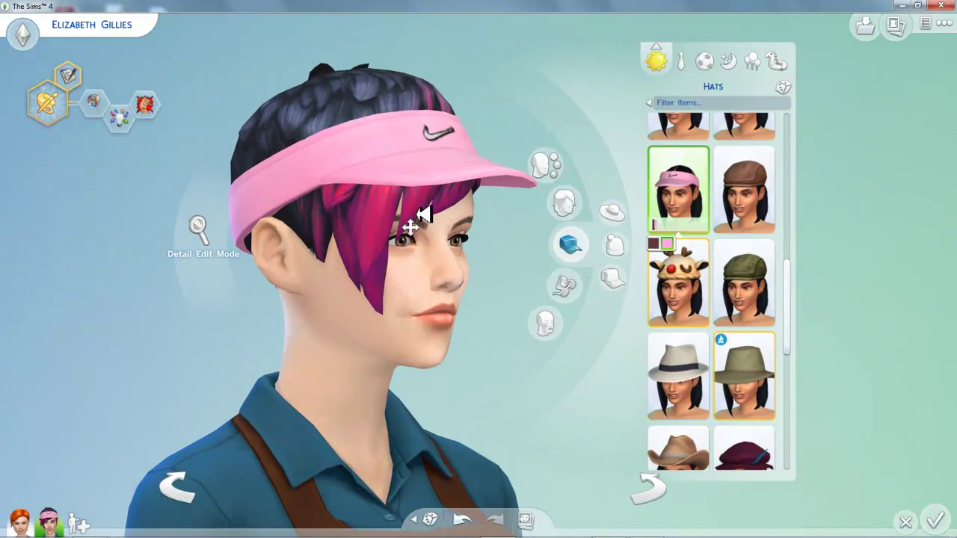
{"action": "scroll", "coordinate": [409, 227], "scroll_direction": "down", "scroll_amount": 2}
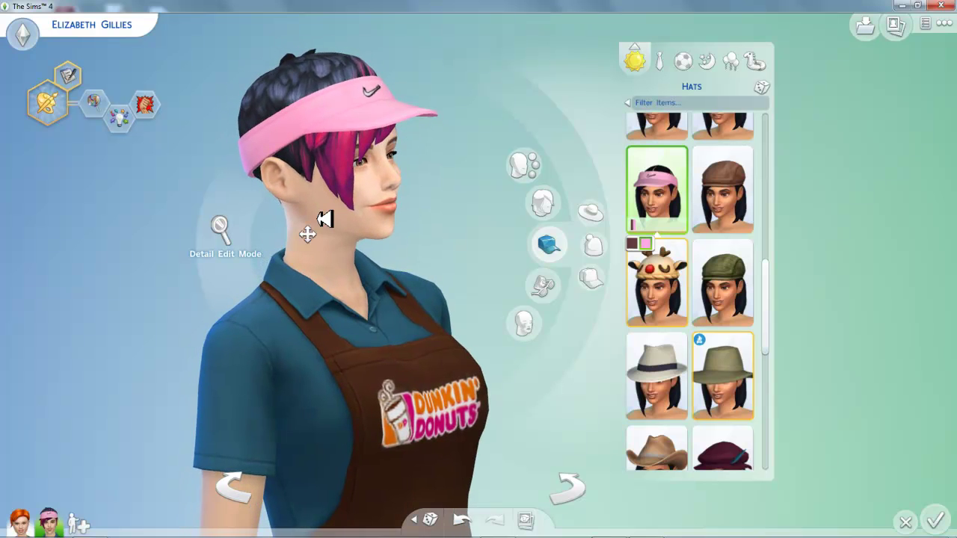
{"action": "scroll", "coordinate": [314, 230], "scroll_direction": "up", "scroll_amount": 1}
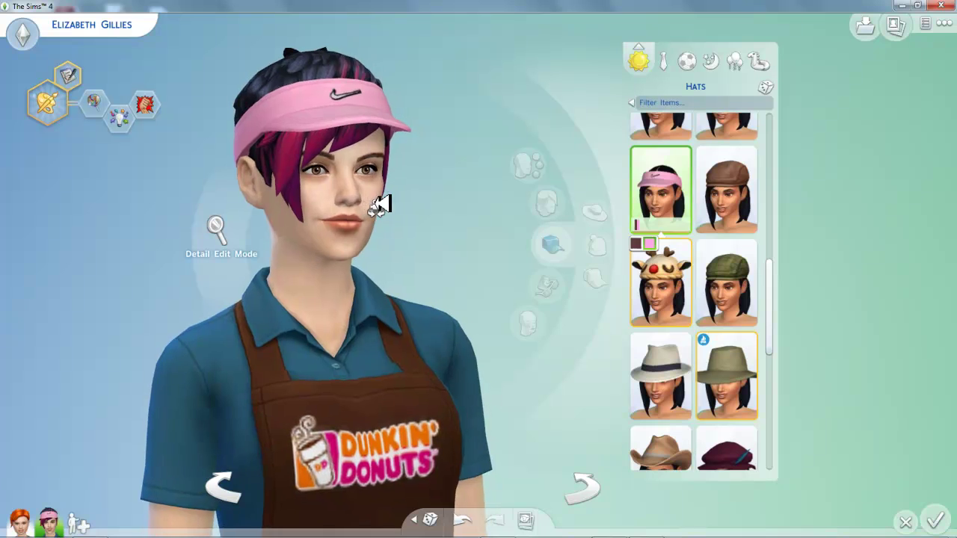
{"action": "scroll", "coordinate": [366, 153], "scroll_direction": "down", "scroll_amount": 2}
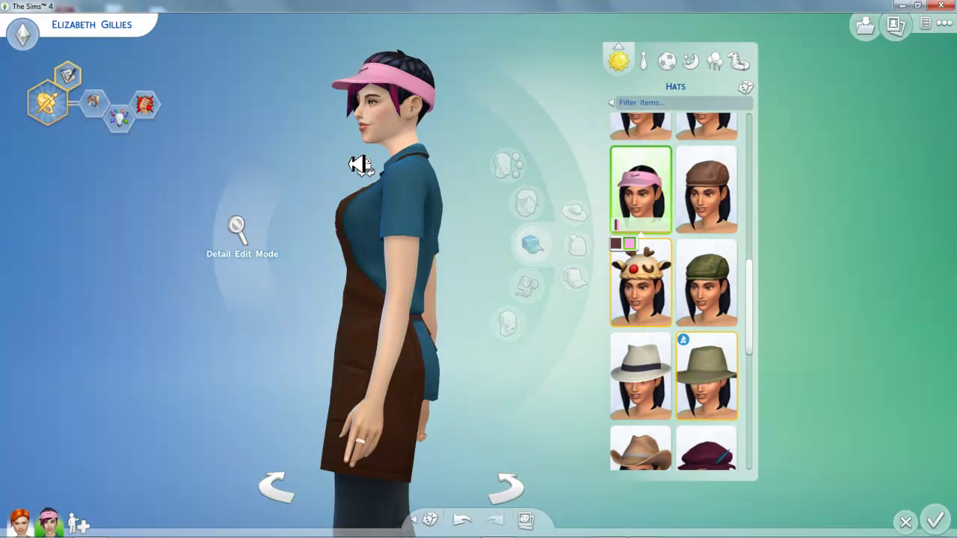
{"action": "scroll", "coordinate": [412, 108], "scroll_direction": "up", "scroll_amount": 2}
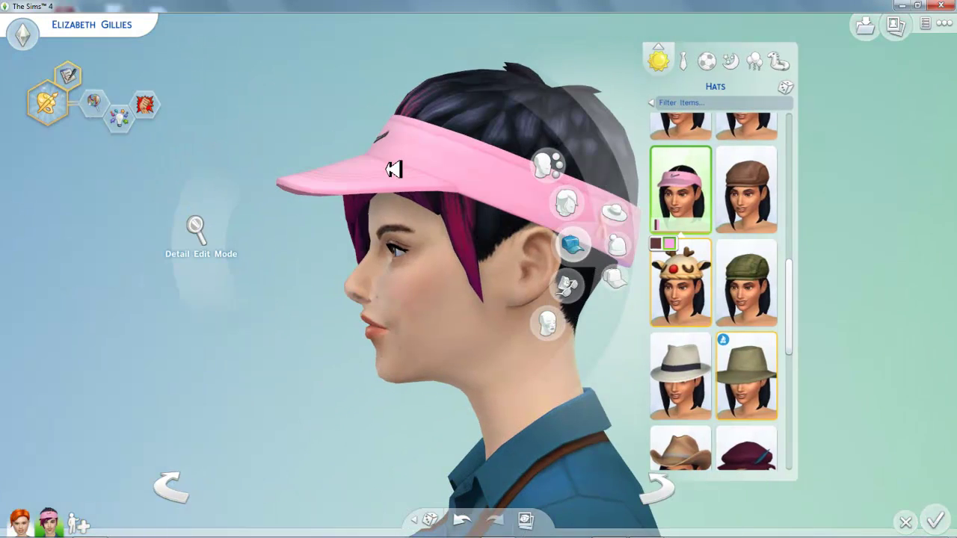
{"action": "scroll", "coordinate": [394, 170], "scroll_direction": "down", "scroll_amount": 1}
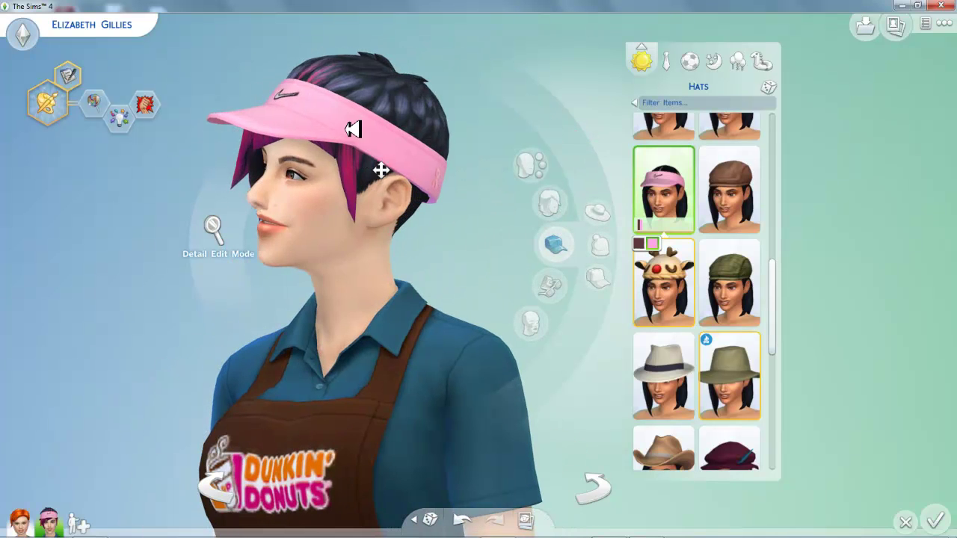
{"action": "left_click_drag", "start_coordinate": [359, 121], "coordinate": [419, 136]}
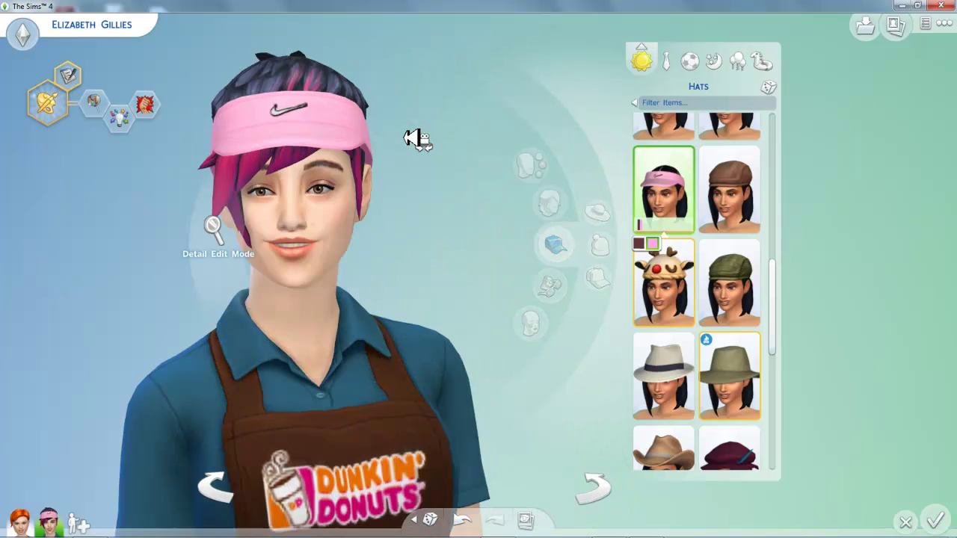
{"action": "scroll", "coordinate": [363, 120], "scroll_direction": "down", "scroll_amount": 3}
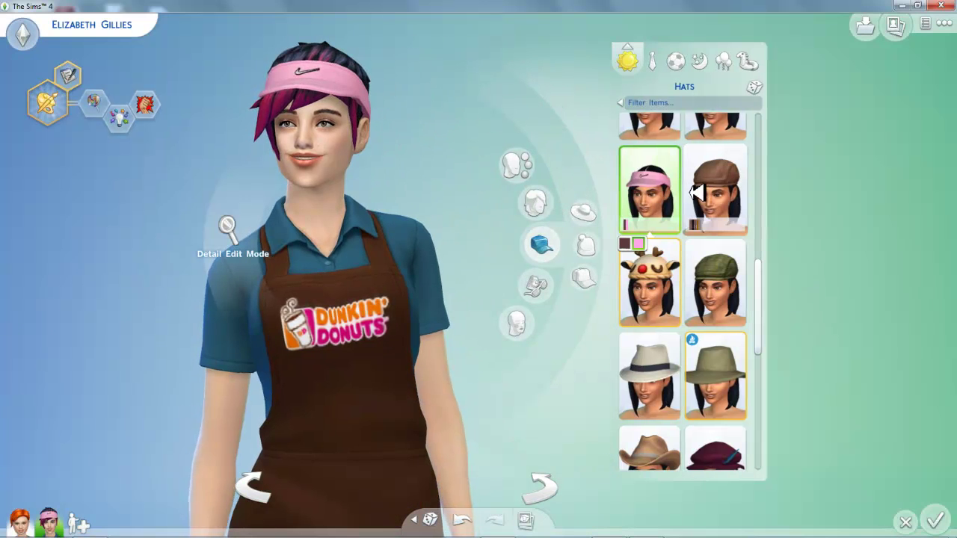
- Open the hairstyle catalog and browse back to its first hairstyles
{"action": "scroll", "coordinate": [651, 202], "scroll_direction": "up", "scroll_amount": 6}
{"action": "left_click", "coordinate": [534, 200]}
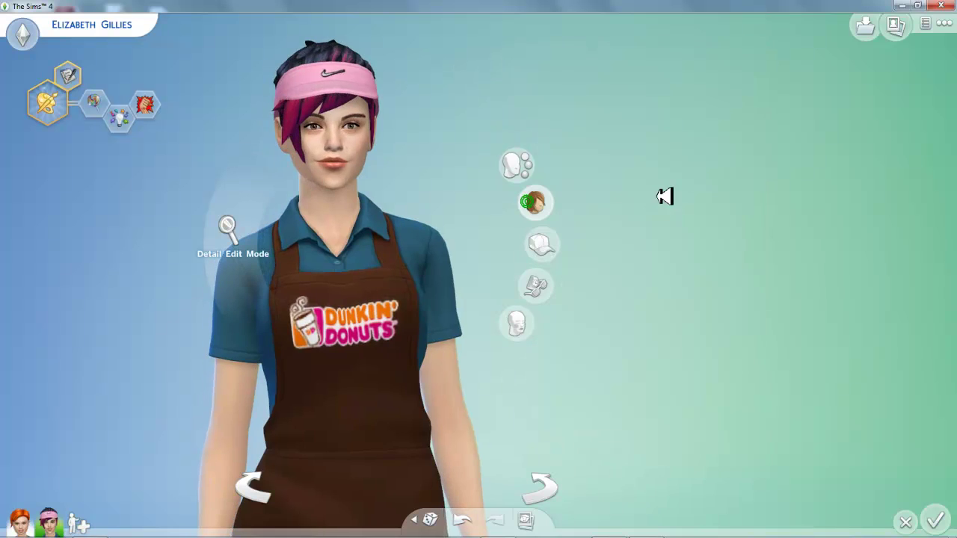
{"action": "scroll", "coordinate": [695, 201], "scroll_direction": "up", "scroll_amount": 10}
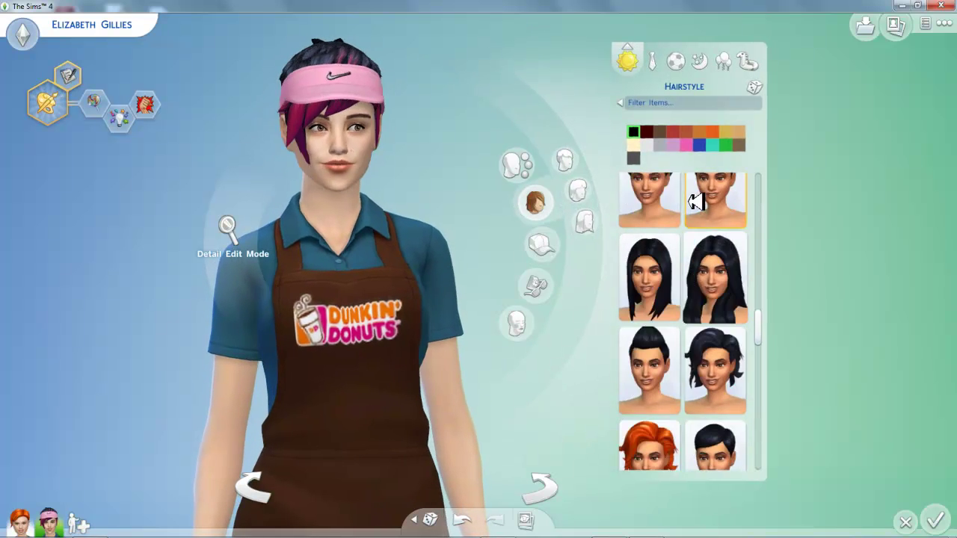
{"action": "scroll", "coordinate": [695, 202], "scroll_direction": "up", "scroll_amount": 2}
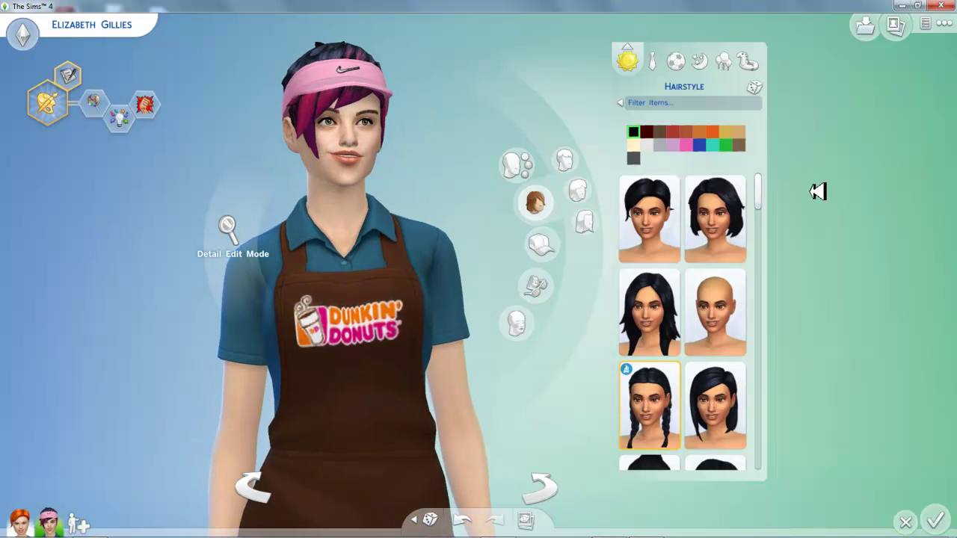
{"action": "mouse_move", "coordinate": [369, 530]}
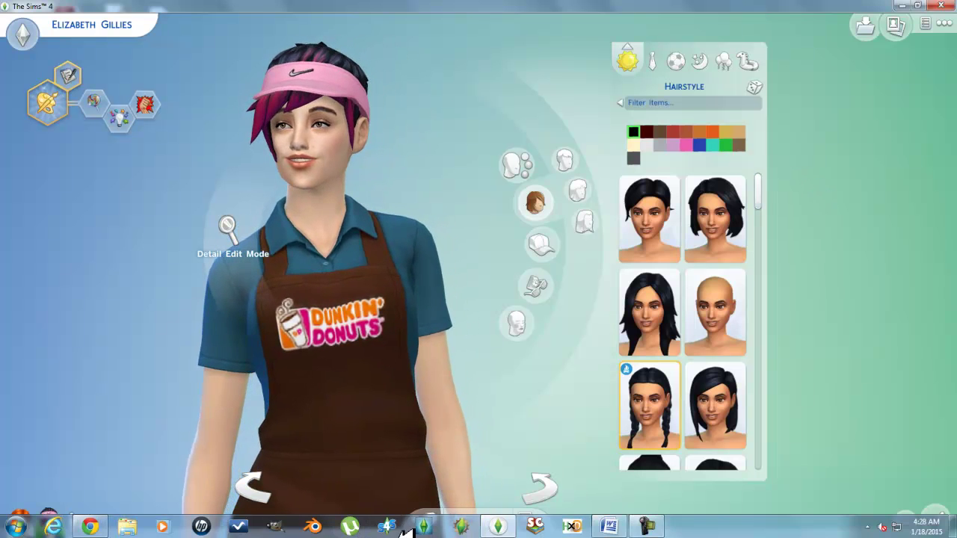